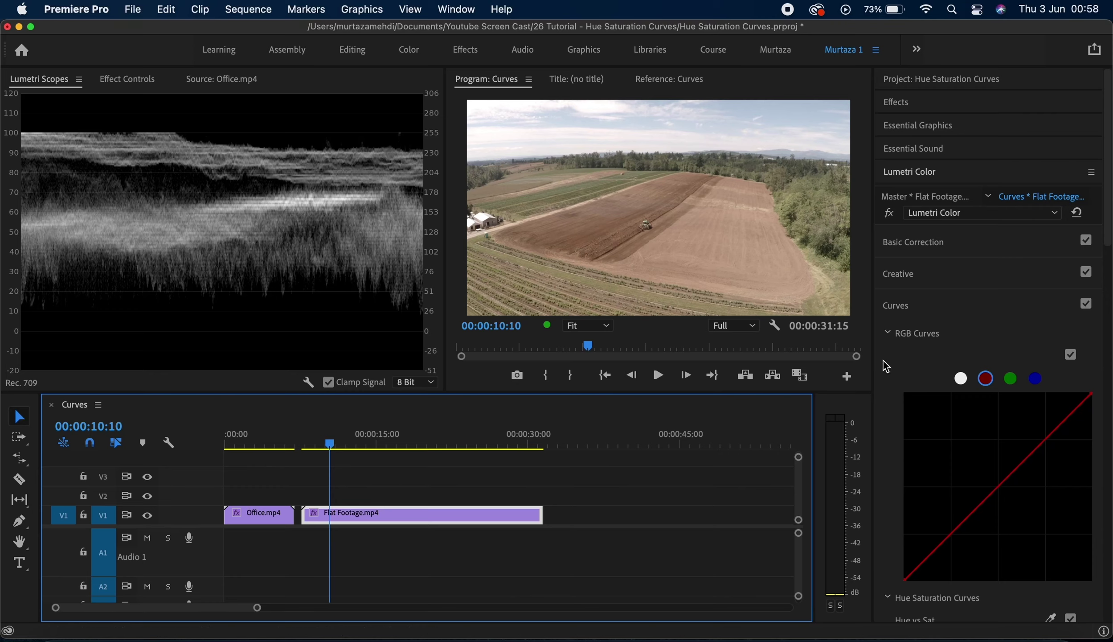
Set the flat footage's exposure to -0.2, contrast 35.8, highlights 6.6, shadows -44.5, whites -9.5 and blacks -13.9 in Basic Correction
left_click(924, 243)
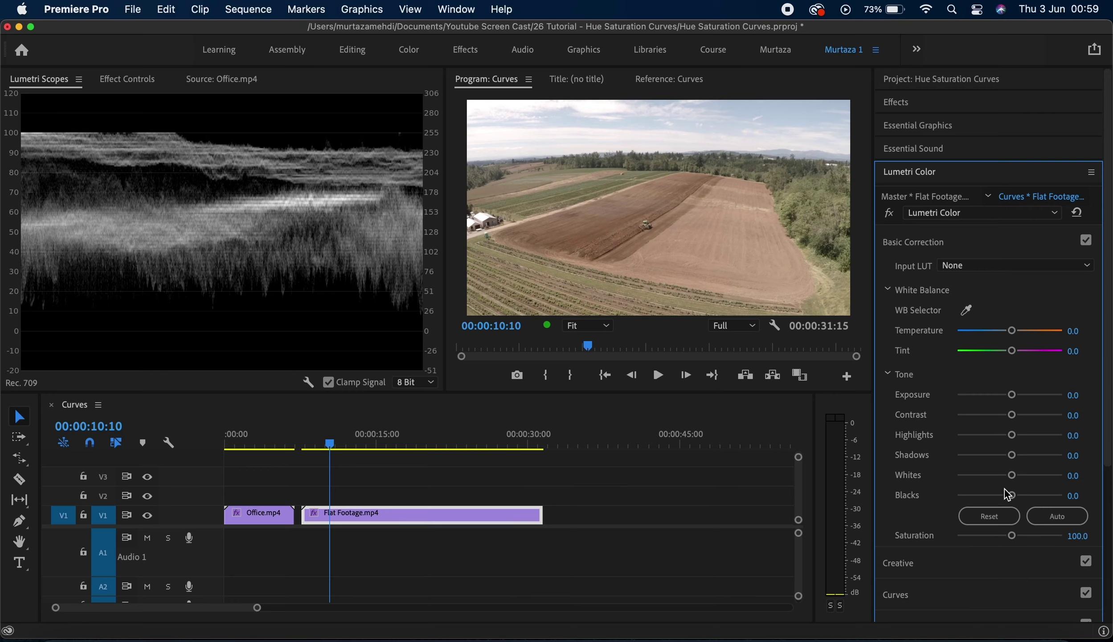
left_click_drag(1011, 474, 1006, 475)
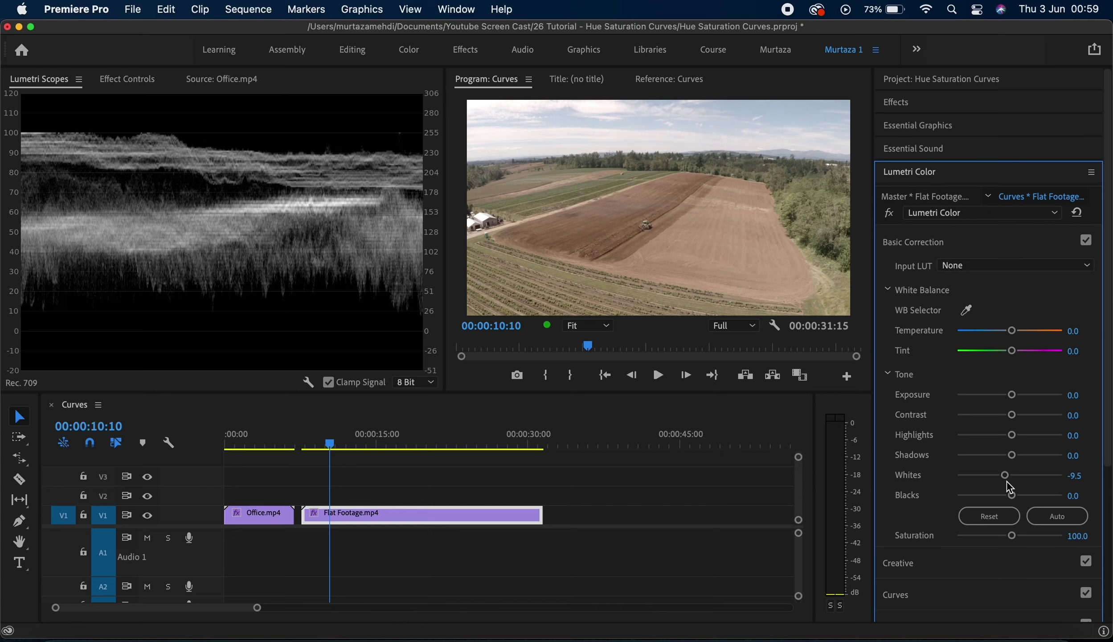
left_click_drag(1011, 495, 1003, 495)
left_click_drag(1011, 455, 987, 455)
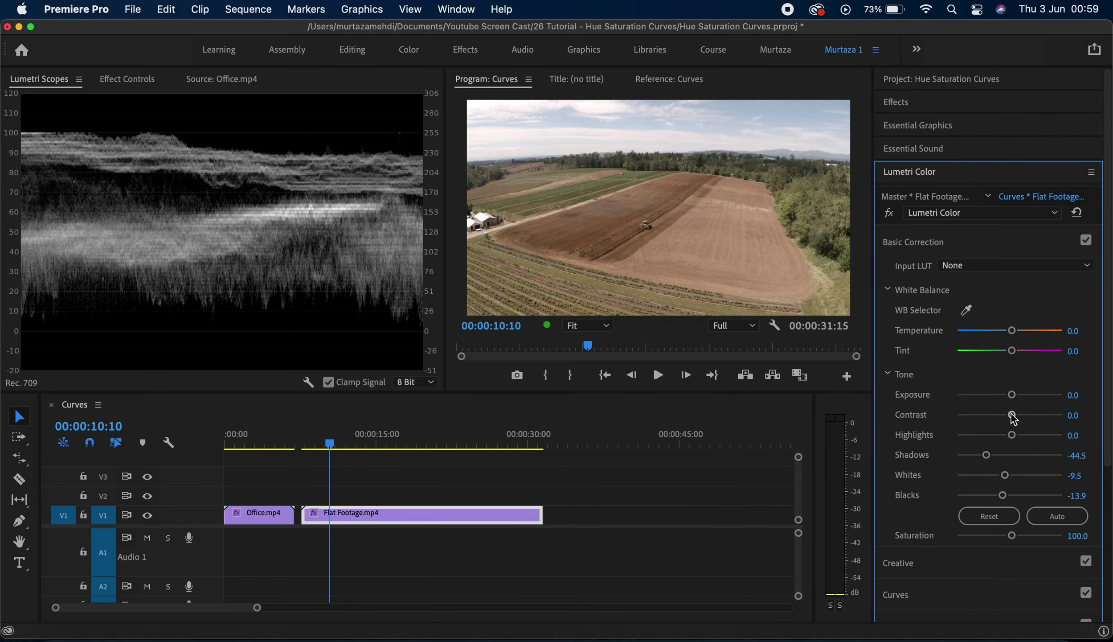
left_click_drag(1011, 414, 1016, 440)
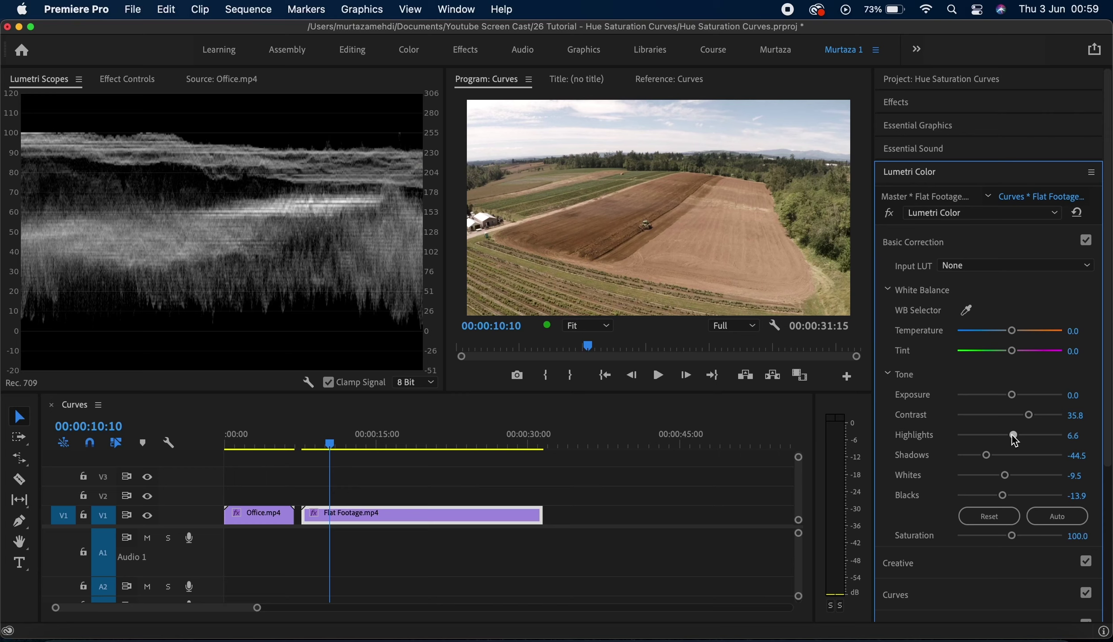
left_click(1014, 397)
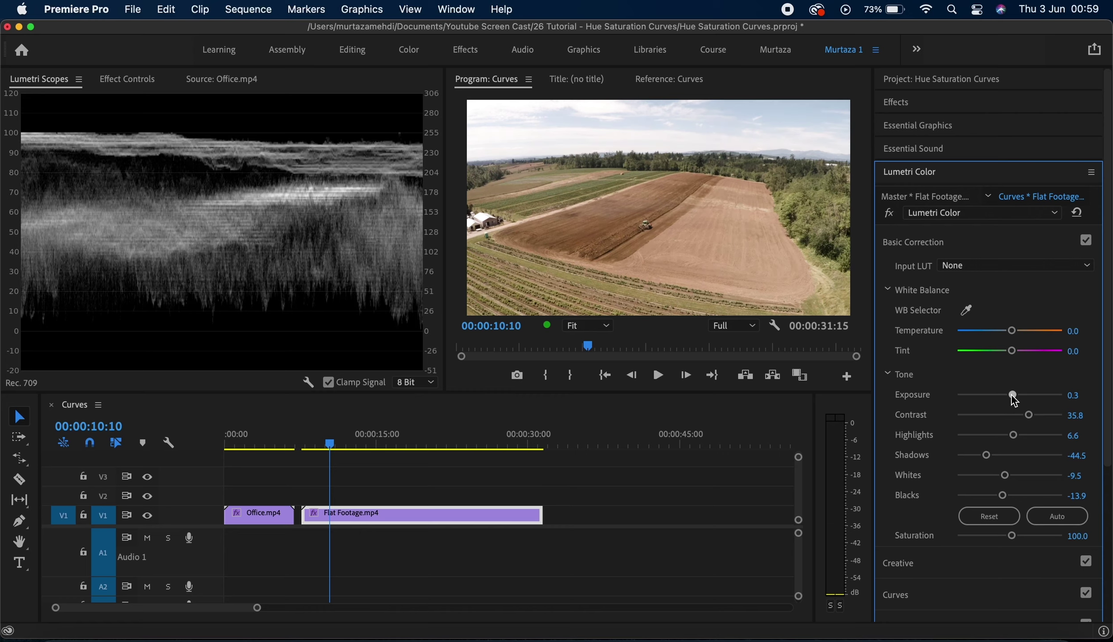
left_click_drag(1012, 401, 1009, 403)
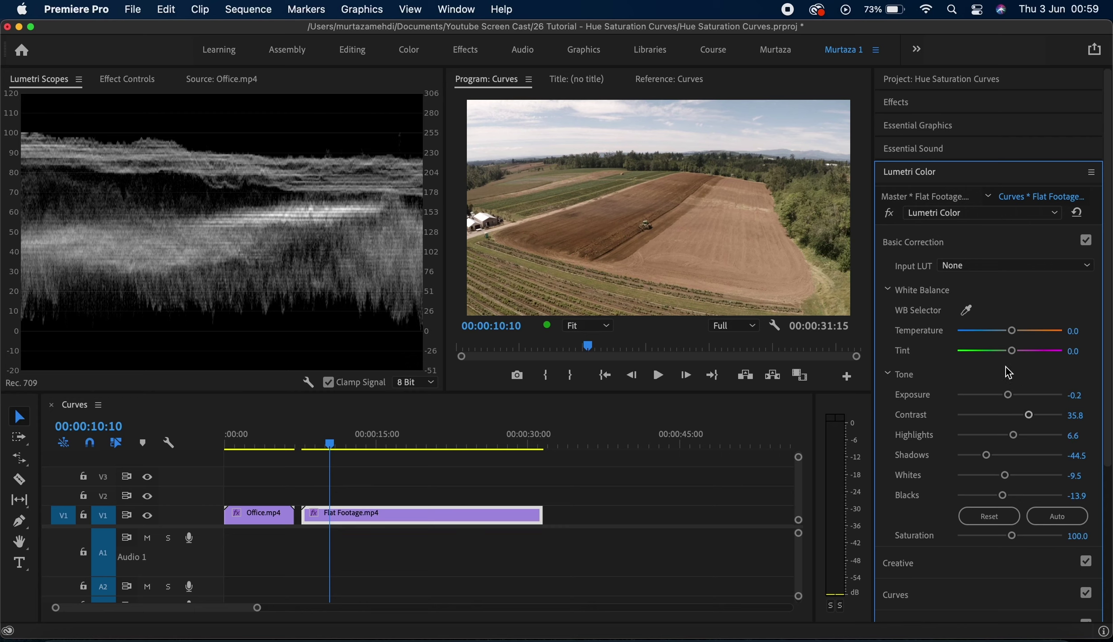
Set the flat footage's temperature to 9.5 and tint to -10.9, and compare the grade with the Lumetri effect bypassed
mouse_move(1010, 333)
left_mouse_down()
mouse_move(1014, 356)
mouse_move(1005, 355)
left_mouse_up()
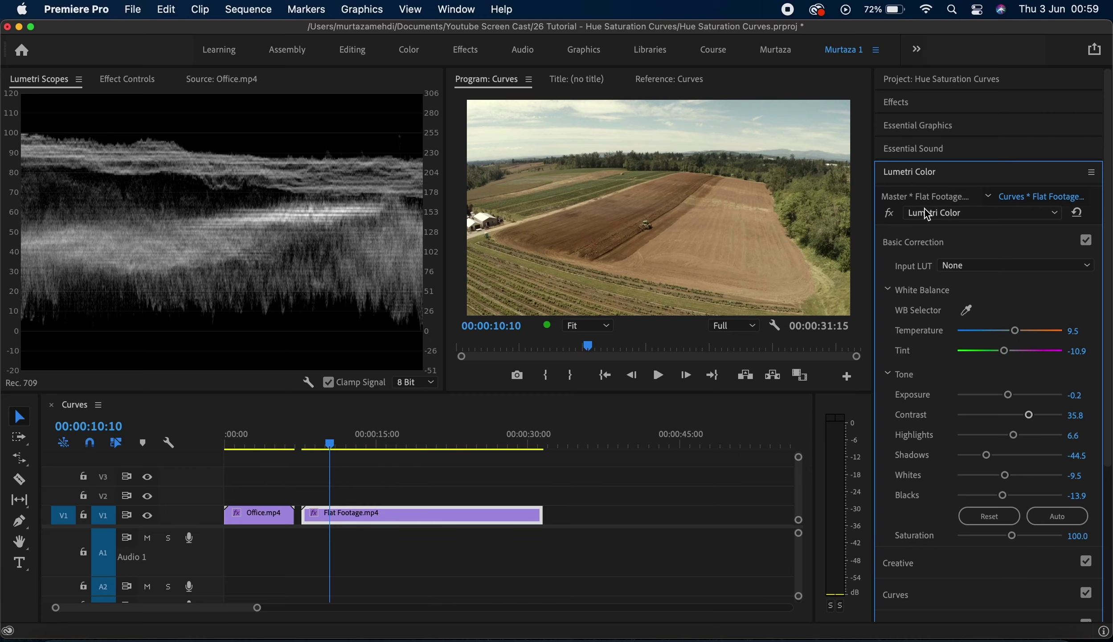
left_click(894, 216)
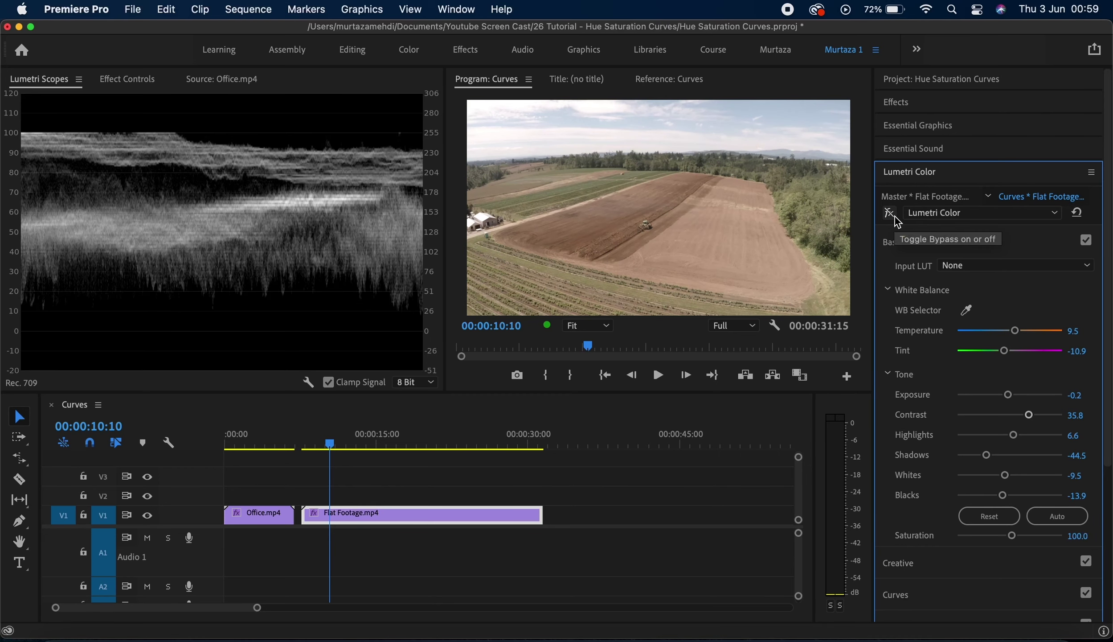
left_click(894, 216)
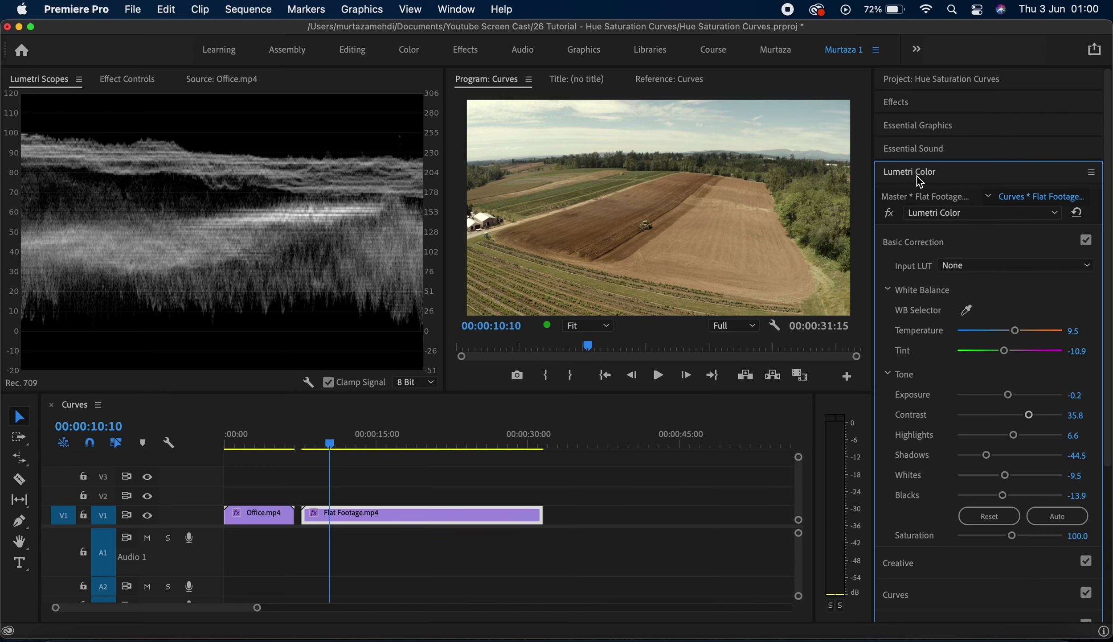
Reset the flat footage's Lumetri adjustments and bring up the white channel of its RGB curve
left_click(1078, 213)
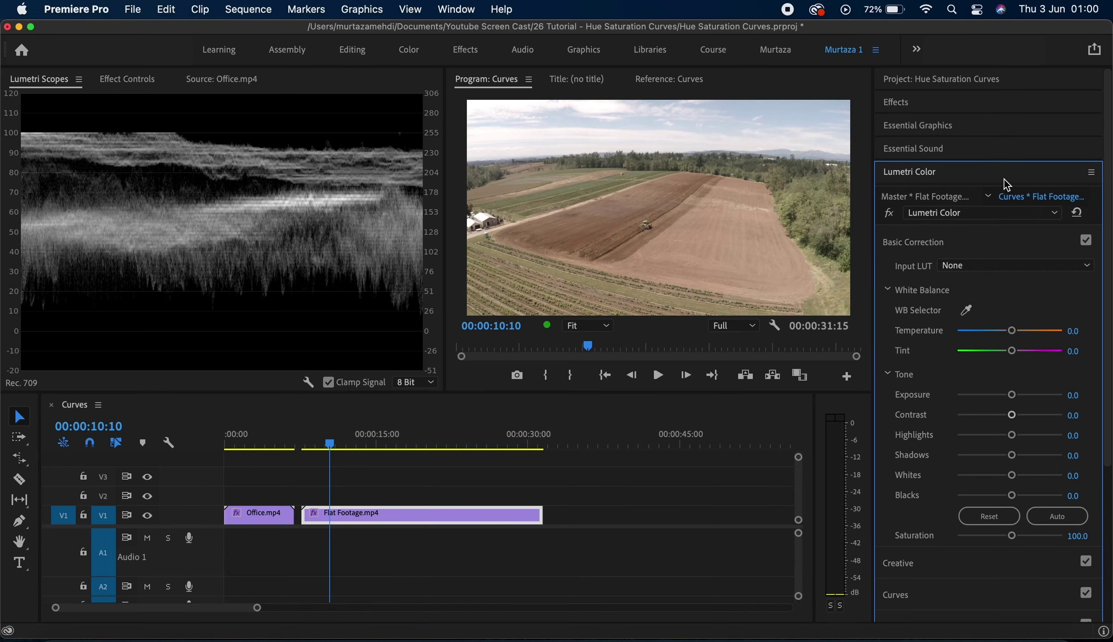
left_click(941, 241)
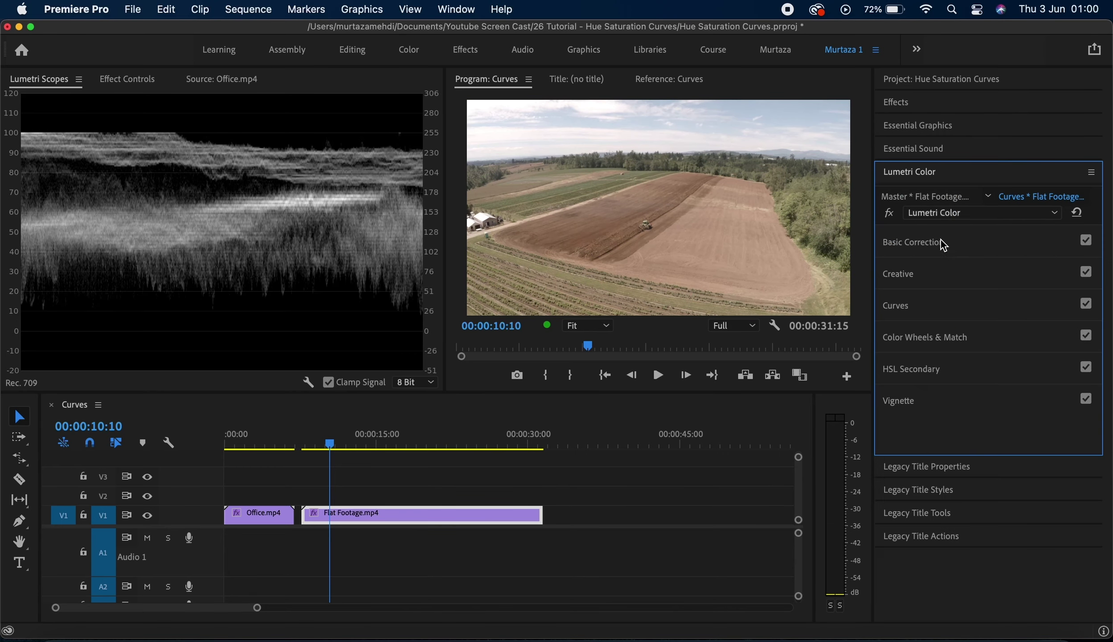
left_click(932, 294)
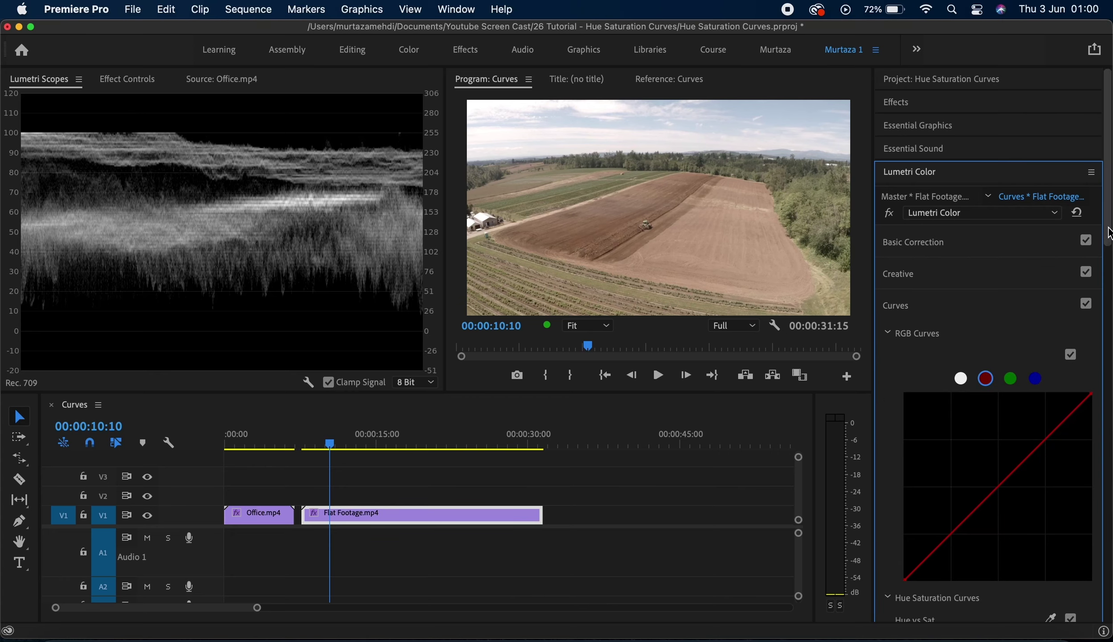
left_click_drag(1109, 240, 1110, 303)
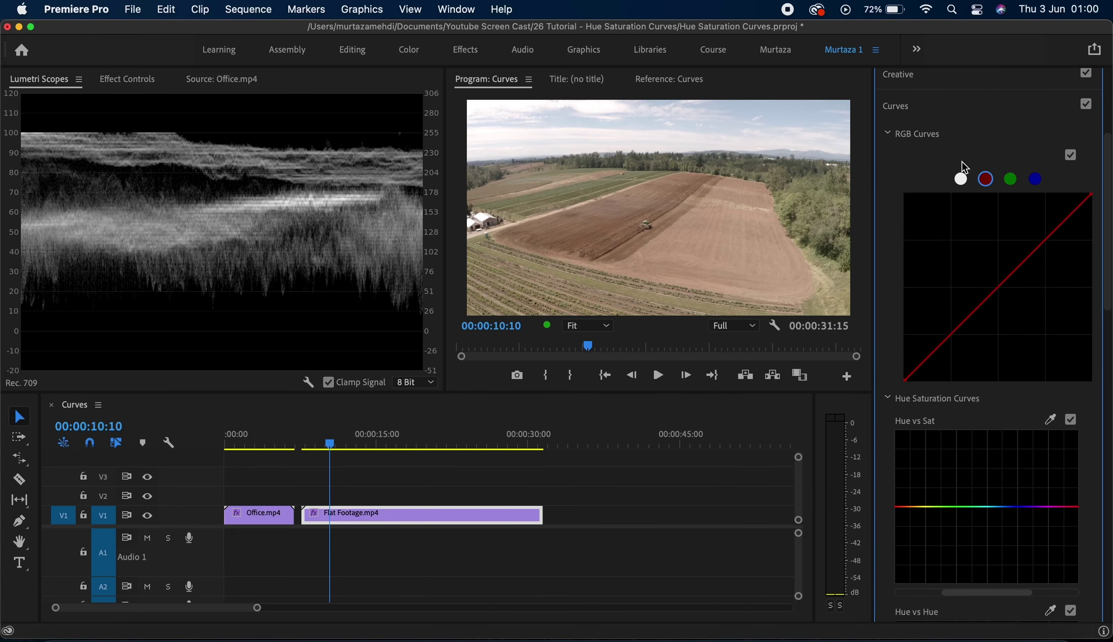
left_click(961, 180)
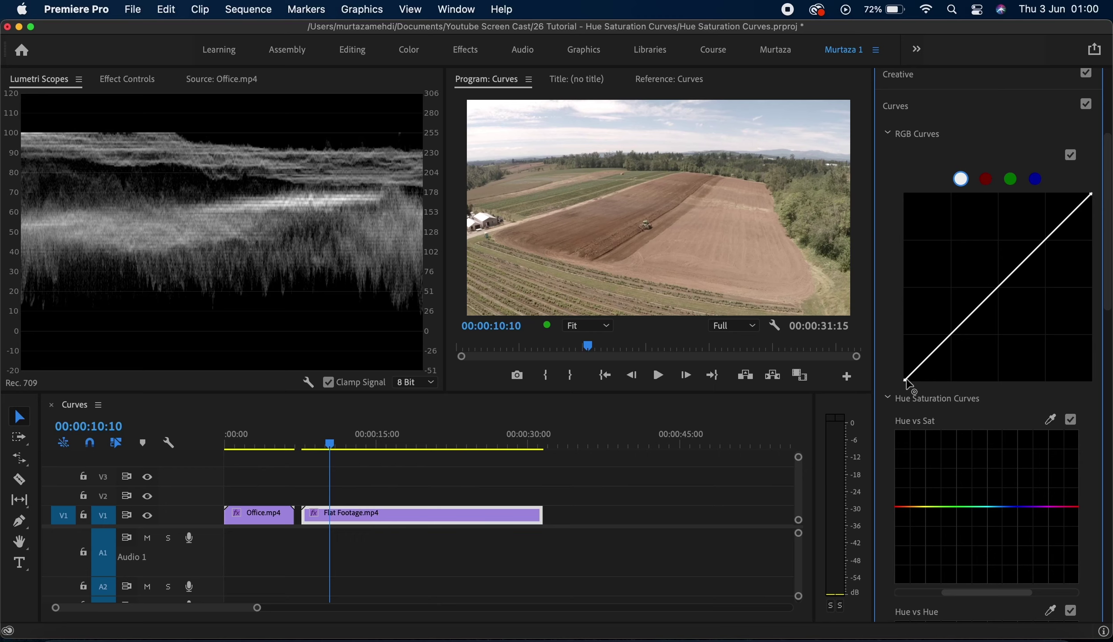
Try raising the midpoint of the white RGB curve slightly to brighten the midtones, and restore the straight line
left_click(997, 287)
mouse_move(997, 287)
left_mouse_down()
mouse_move(1004, 296)
mouse_move(993, 283)
left_mouse_up()
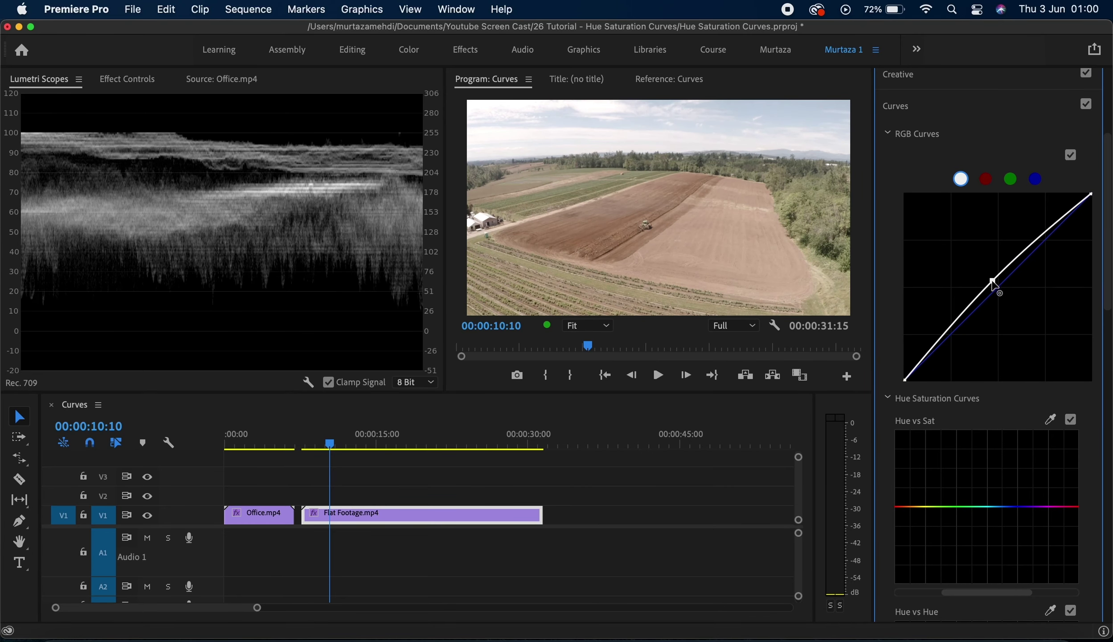
double_click(994, 283)
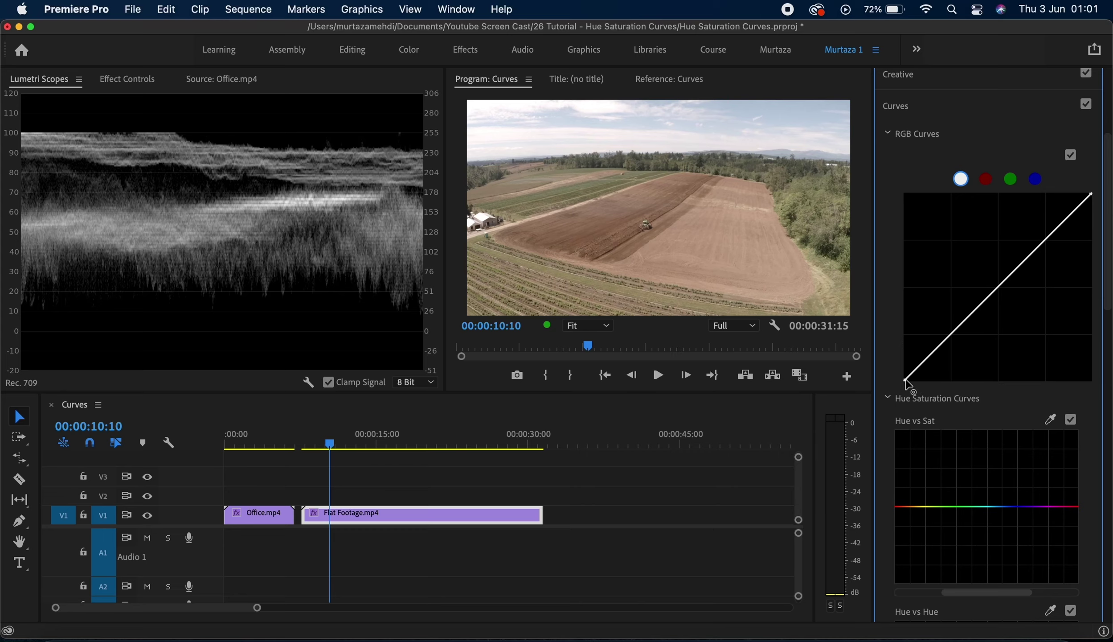
Try the curve's black point at maximum brightness and its white point at full black, resetting the curve after each
left_click_drag(907, 383, 907, 196)
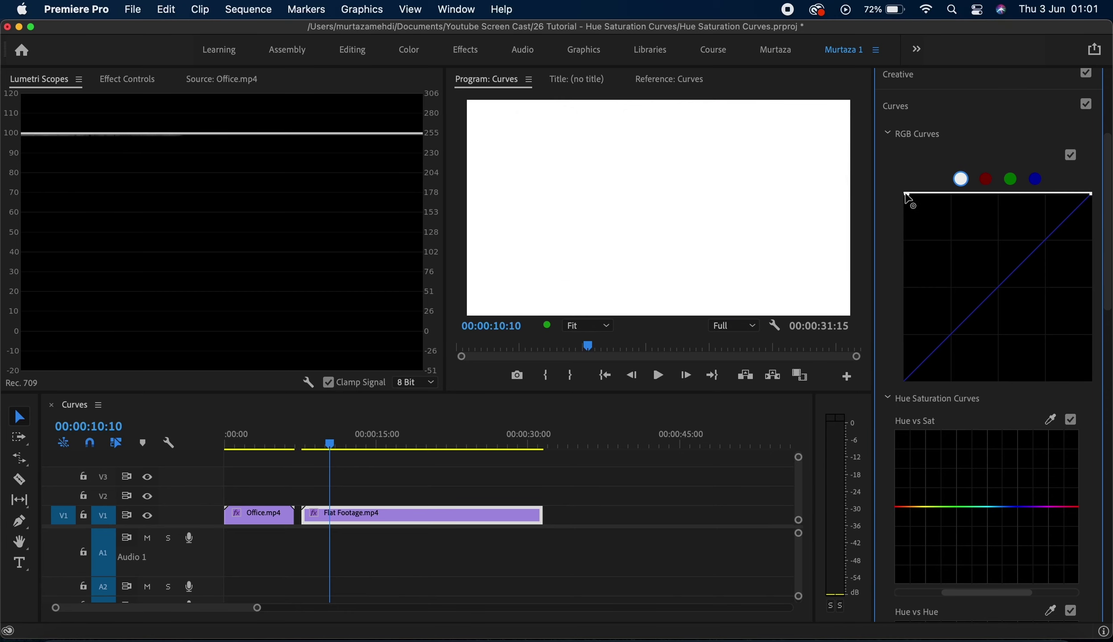
double_click(907, 196)
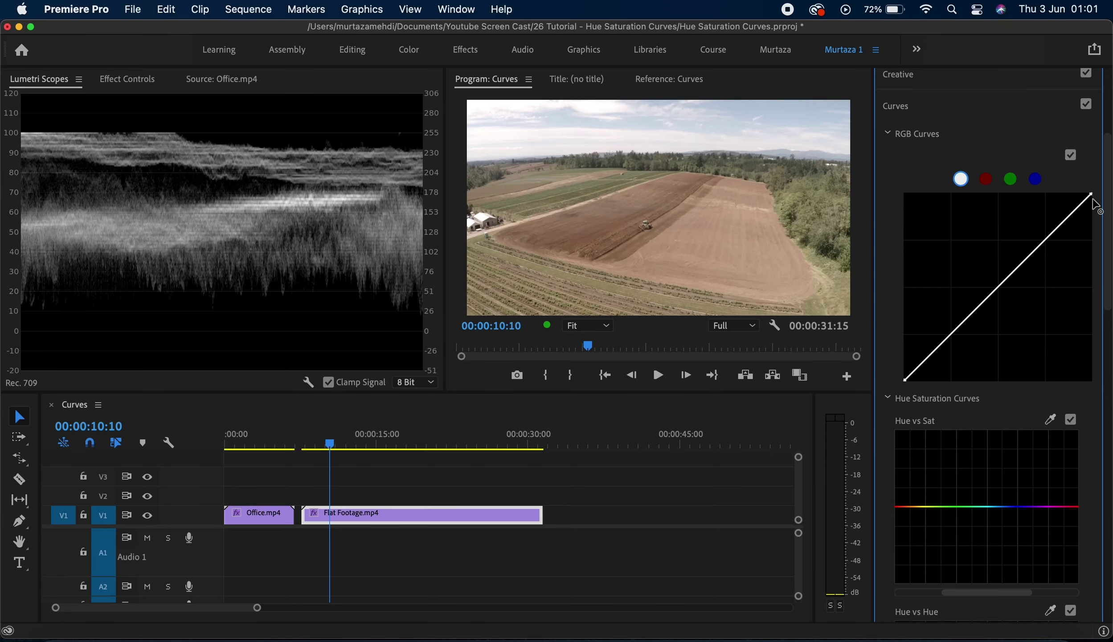
left_click_drag(1093, 201, 1094, 382)
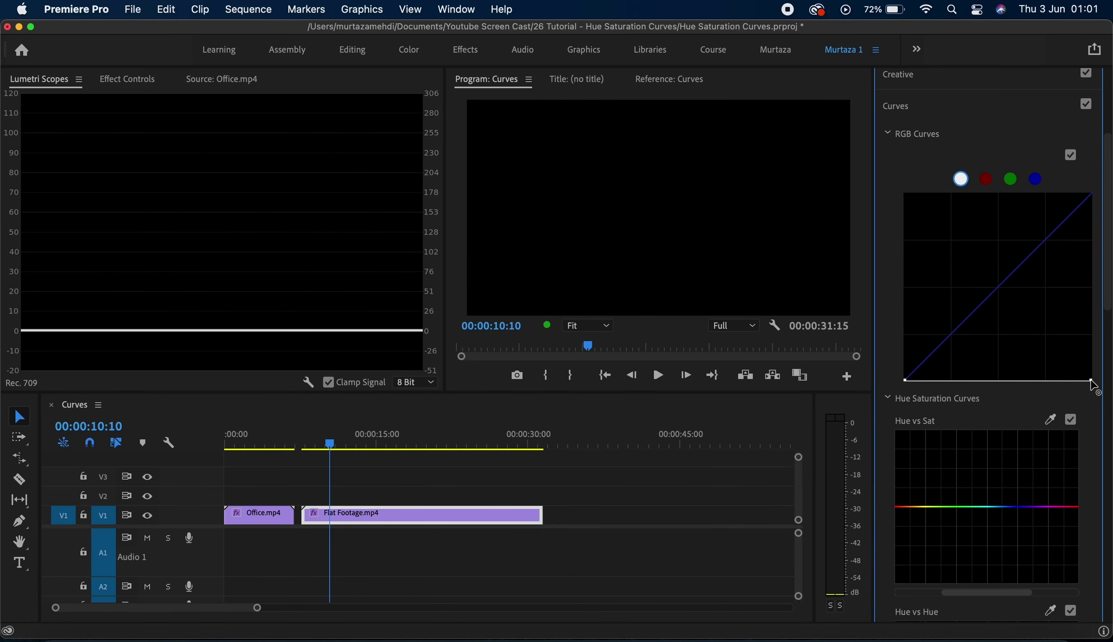
double_click(1091, 382)
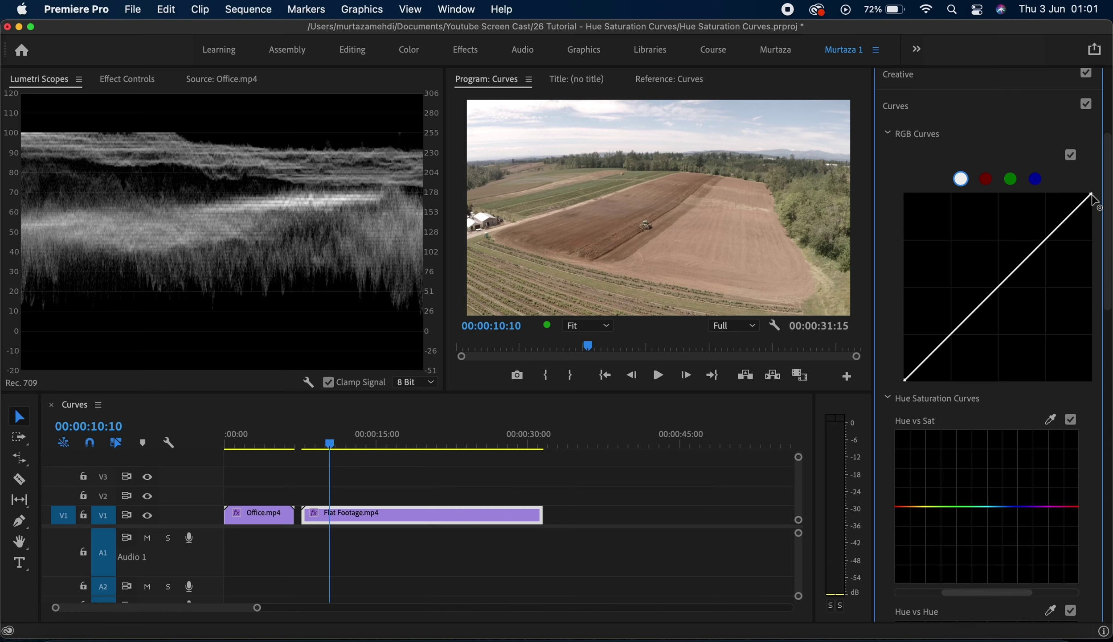
Lower the curve's white point slightly, shift its black point inward, and add a slightly lowered point in the upper quarter
left_click_drag(1092, 195, 1092, 218)
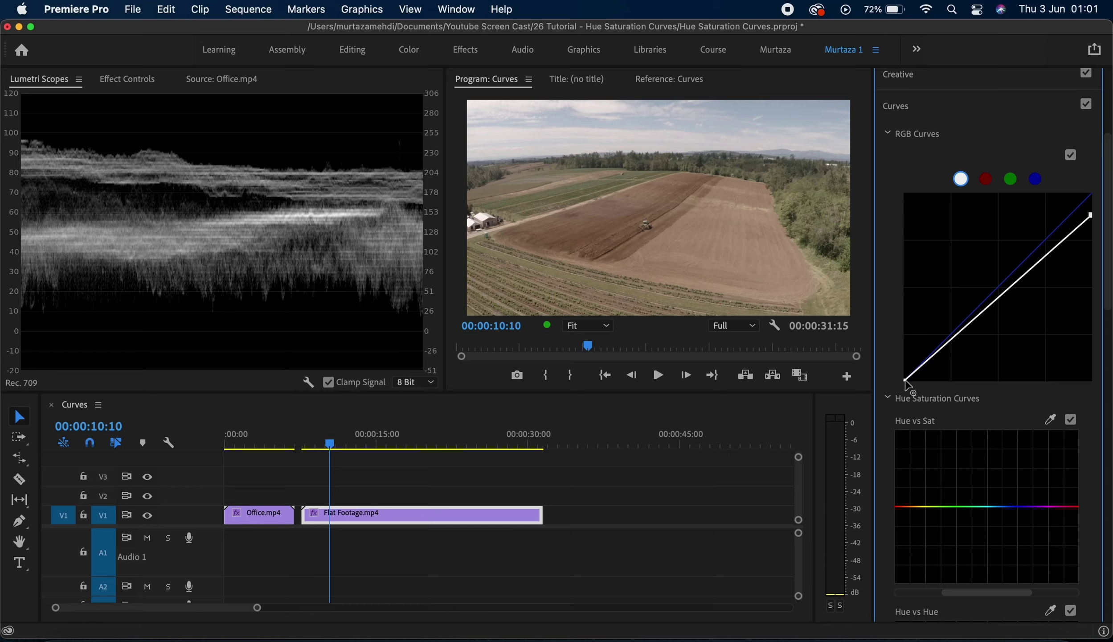
left_click_drag(904, 380, 928, 379)
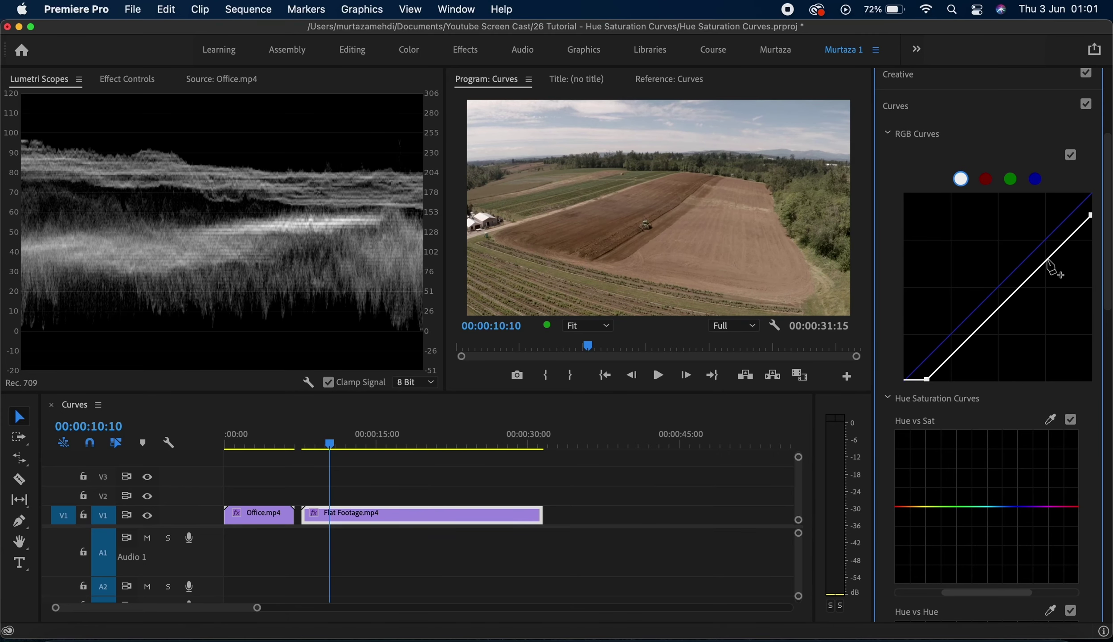
left_click_drag(1048, 261, 1050, 264)
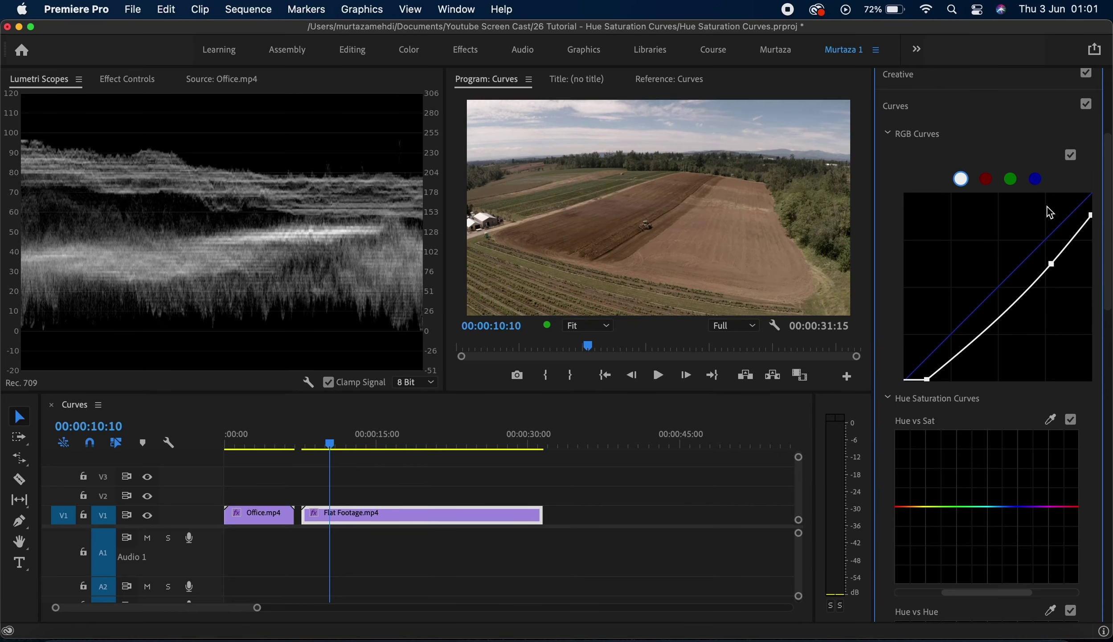
Compare the flat footage with and without the curve adjustment by bypassing and re-enabling the Lumetri effect
left_click_drag(1108, 193, 1108, 172)
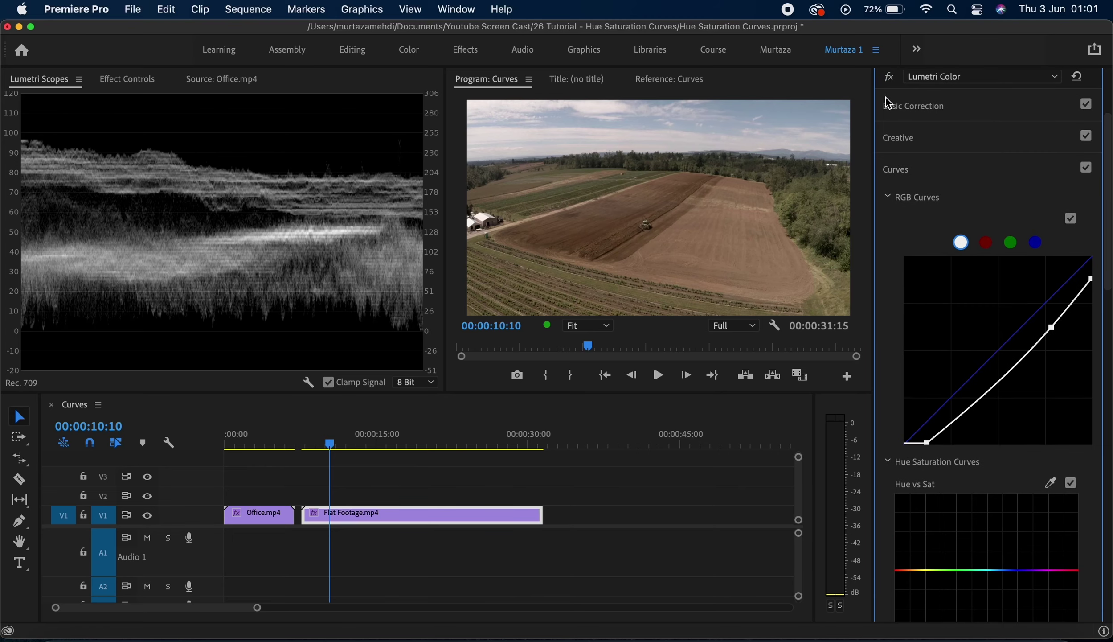
left_click(888, 77)
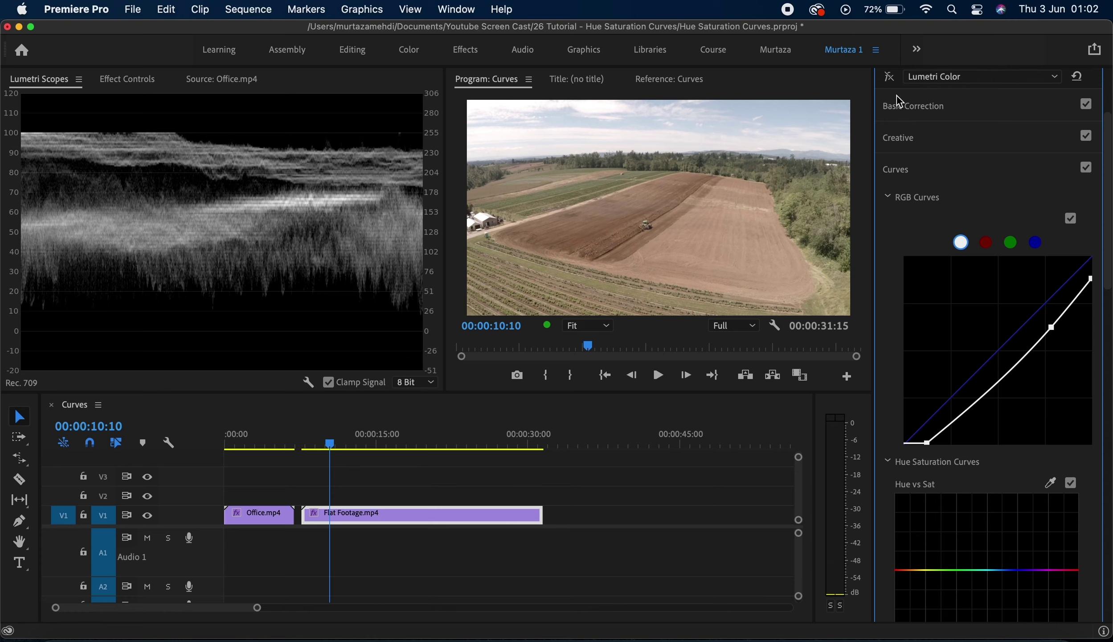
left_click(891, 80)
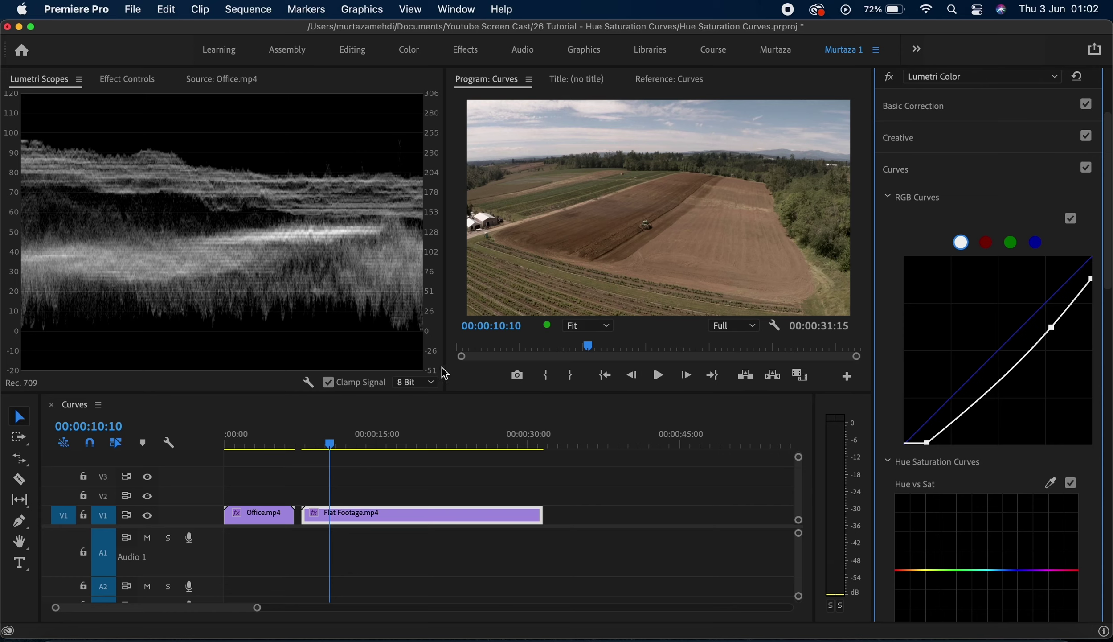
Give the Office.mp4 clip a gentle S-shaped white RGB curve with lowered shadows, an anchored midpoint and raised highlights
left_click_drag(331, 443, 250, 444)
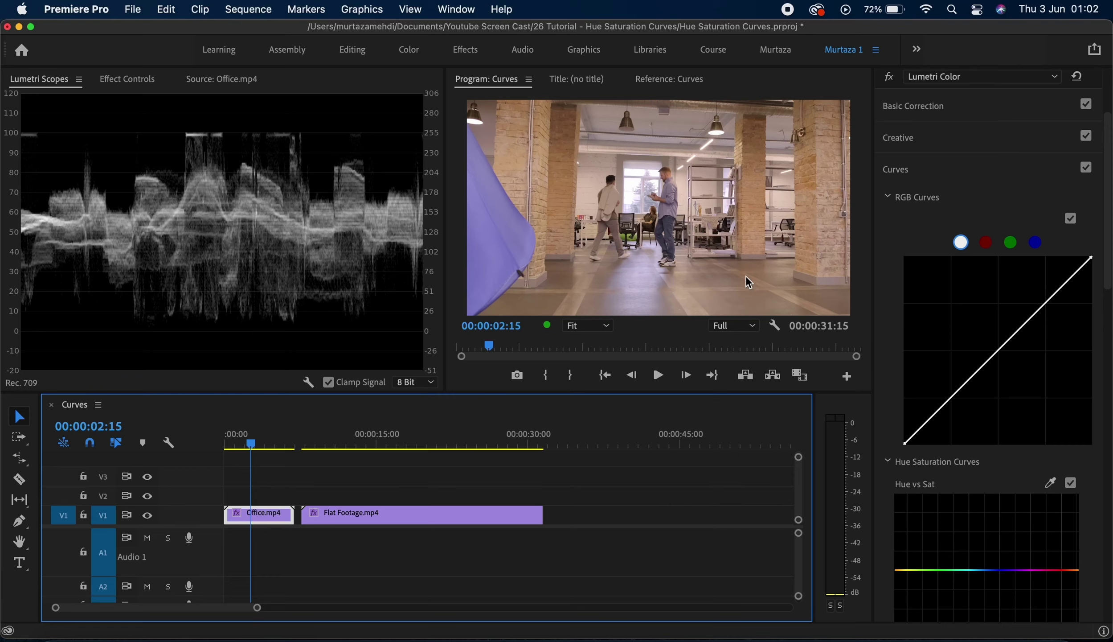
left_click(951, 397)
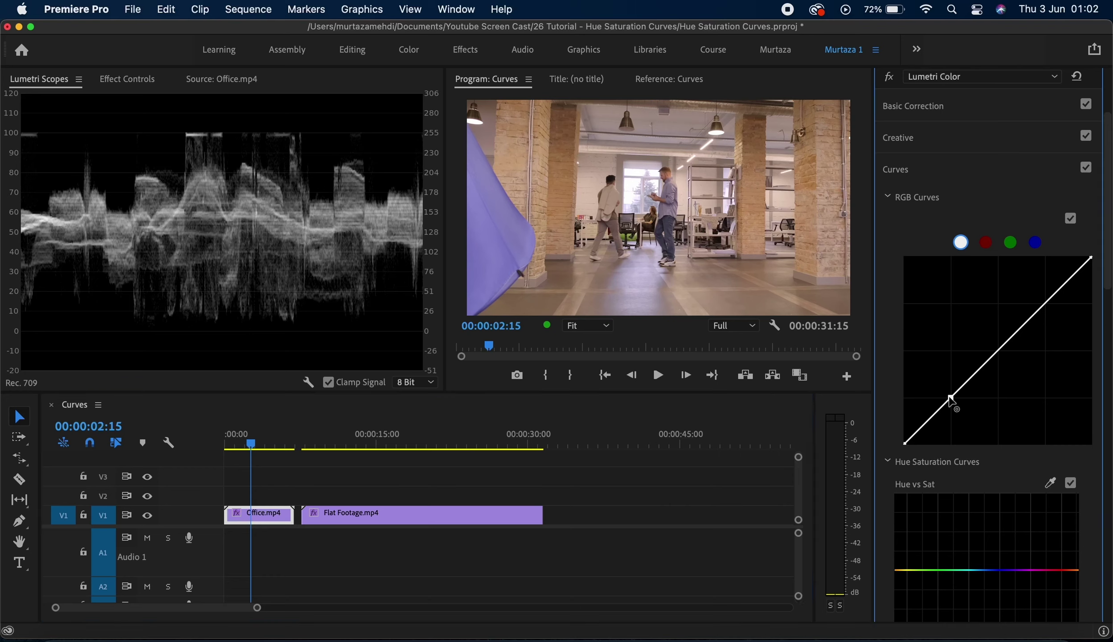
left_click(998, 351)
left_click(1045, 302)
left_click_drag(952, 398, 964, 405)
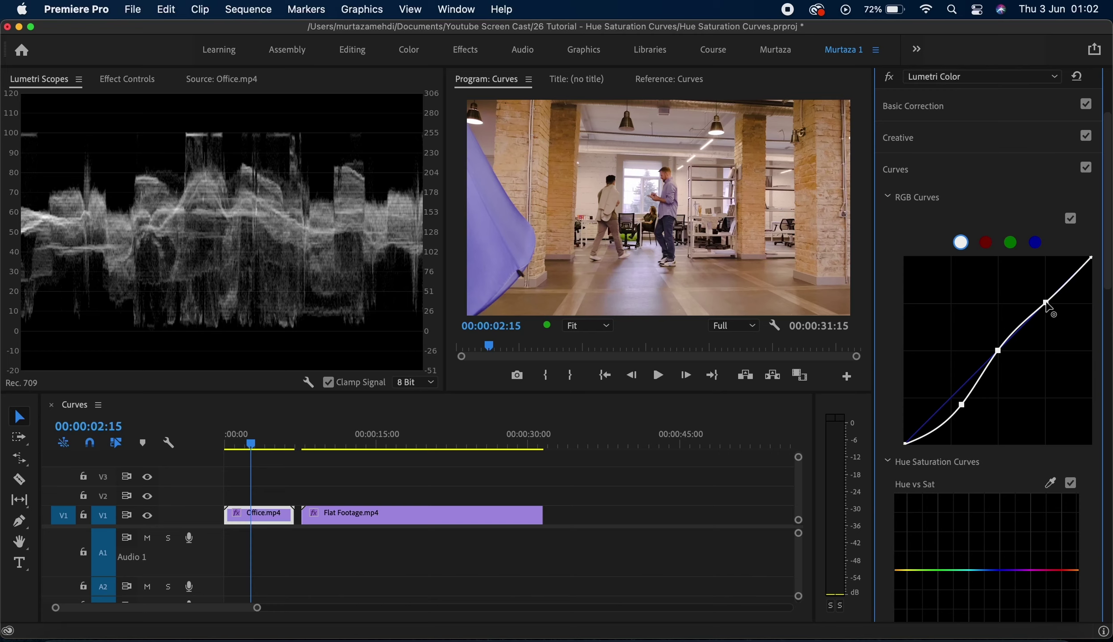
left_click_drag(1045, 302, 1039, 294)
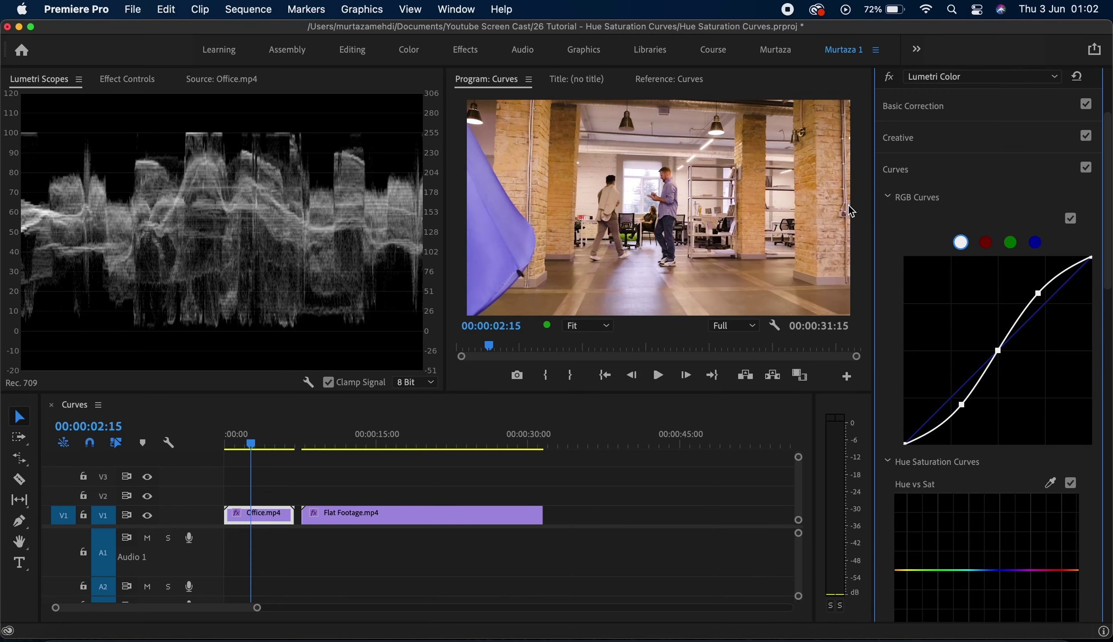
left_click_drag(963, 409, 960, 406)
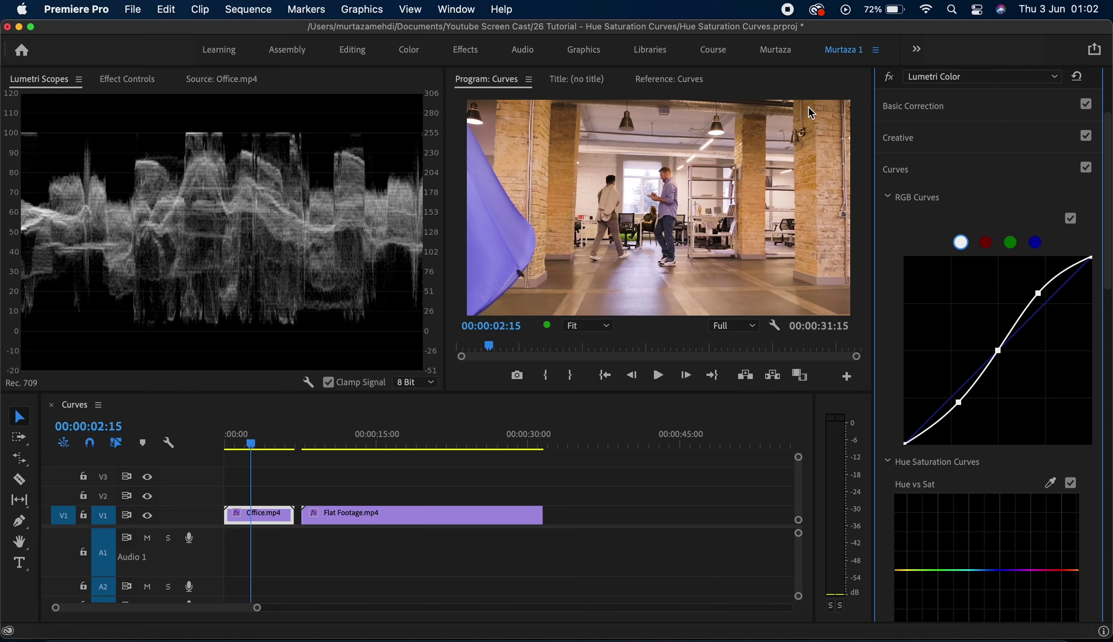
Compare the office clip before and after the S-curve by bypassing and re-enabling its Lumetri effect
left_click(888, 77)
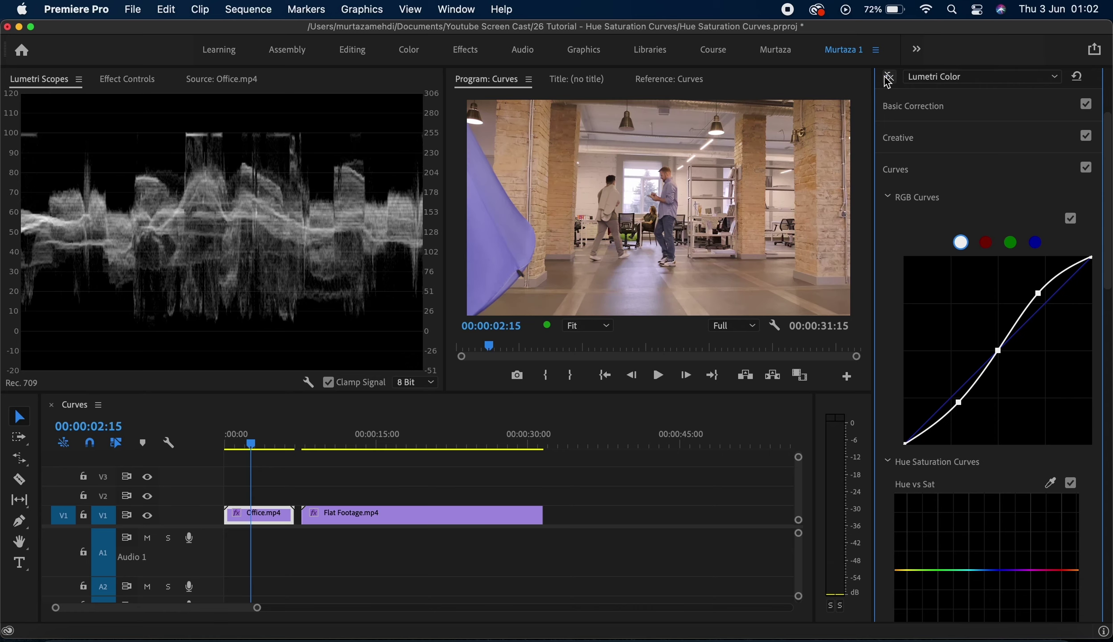
left_click(888, 77)
left_click(888, 78)
left_click(888, 78)
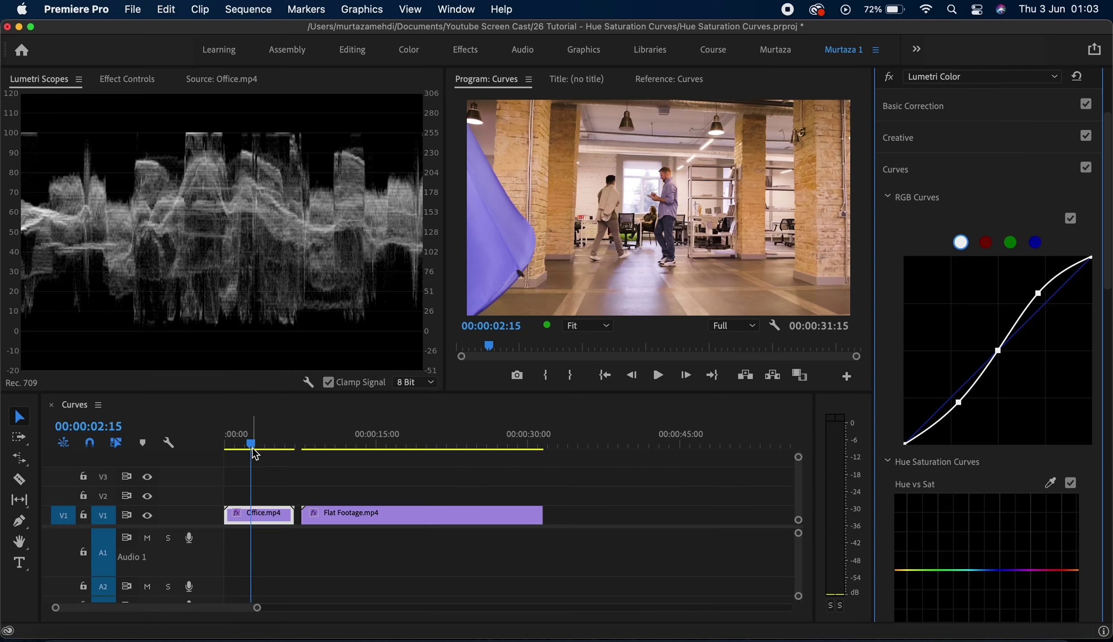
Move the playhead to the flat footage at 00:00:11:02 and reset its Lumetri adjustments
left_click(338, 444)
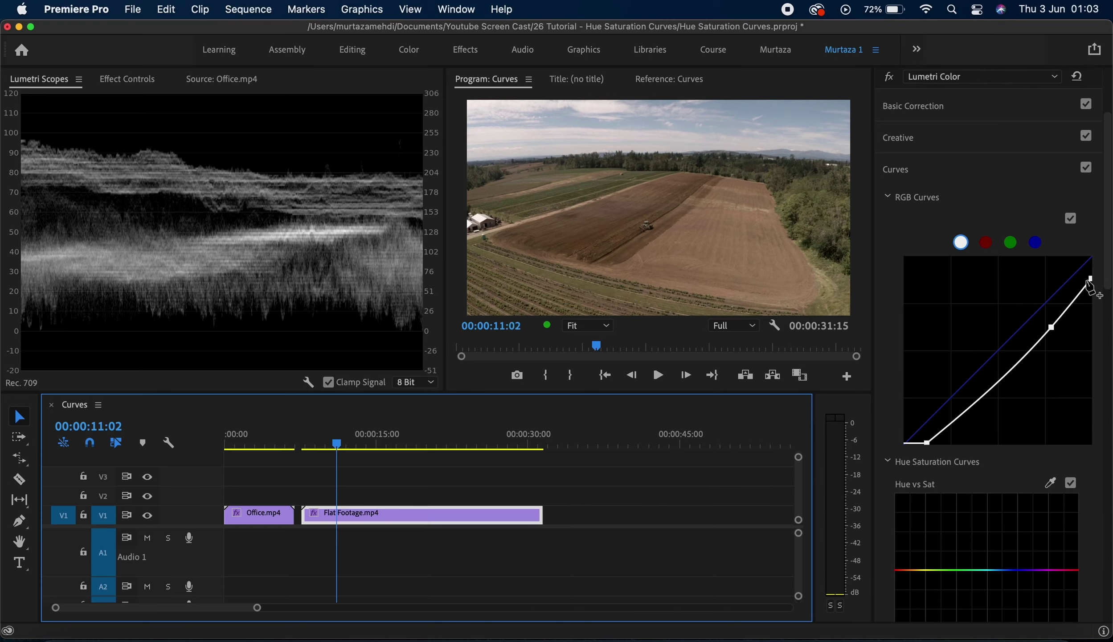
left_click(1079, 79)
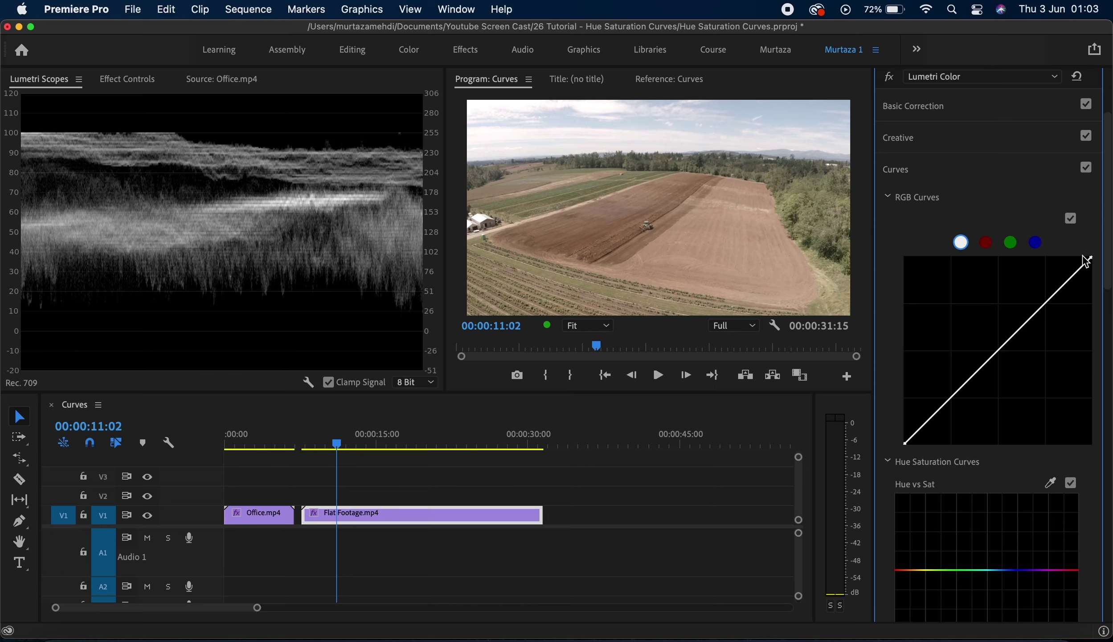
Give the flat footage an S-shaped white RGB curve with an anchored midpoint, lowered shadows and raised highlights
left_click(1047, 301)
left_click(999, 349)
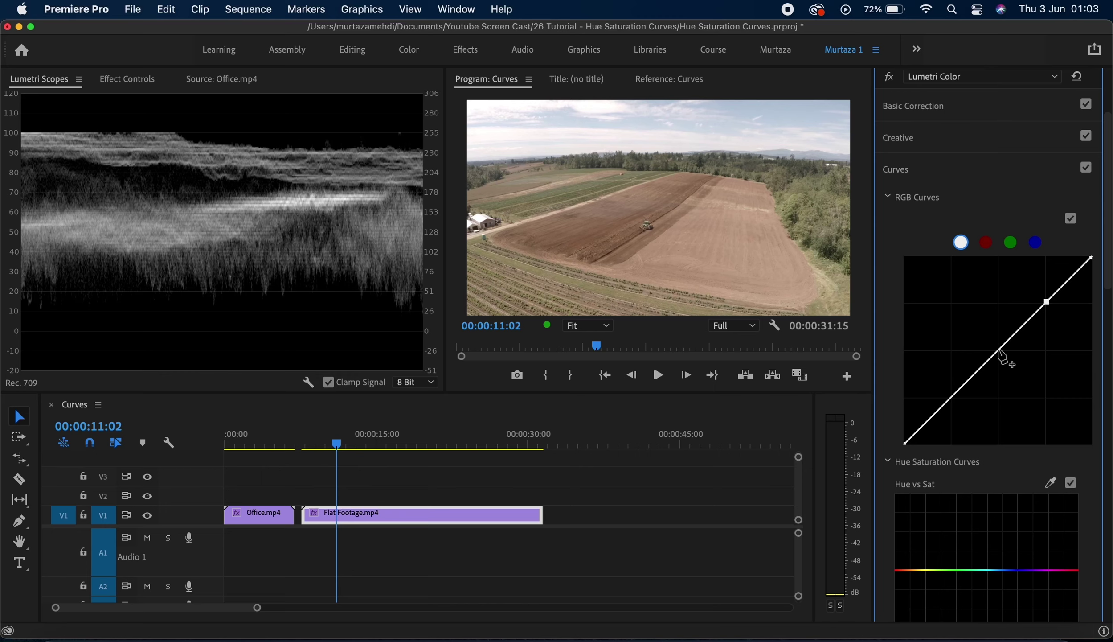
double_click(951, 398)
left_click_drag(953, 400, 960, 404)
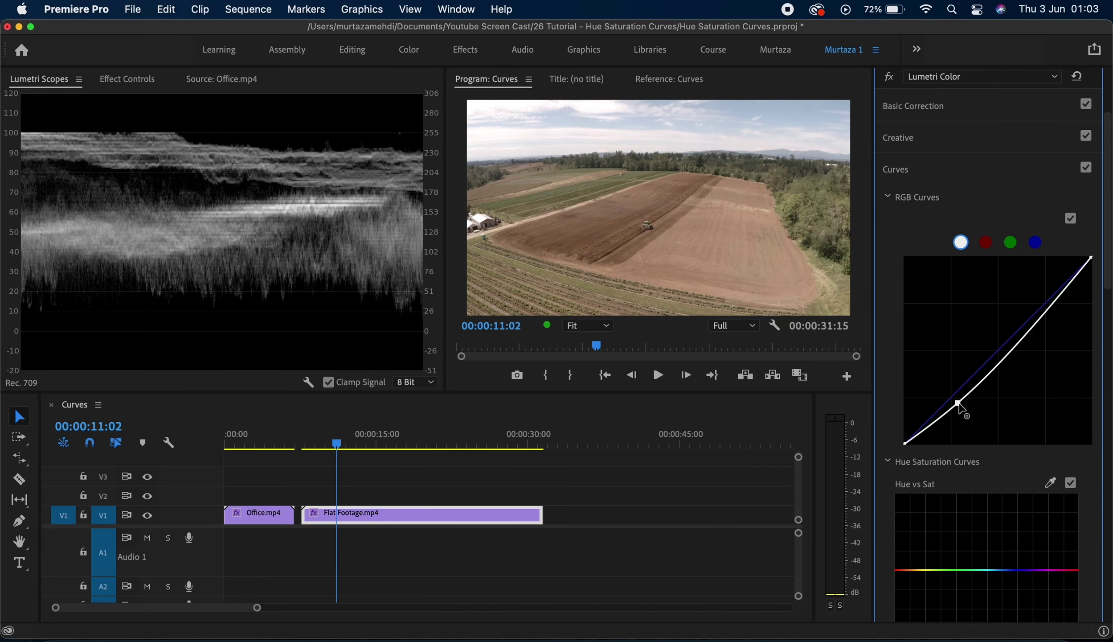
left_click_drag(1049, 307, 1034, 293)
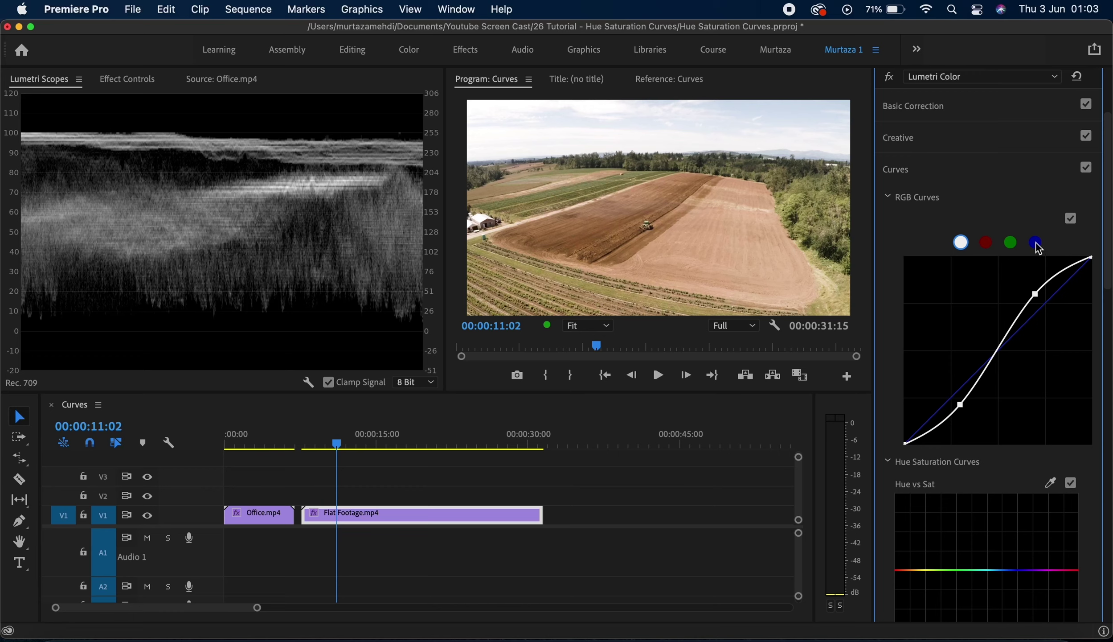
Switch the Lumetri scopes from the luma waveform to only the RGB parade
right_click(319, 188)
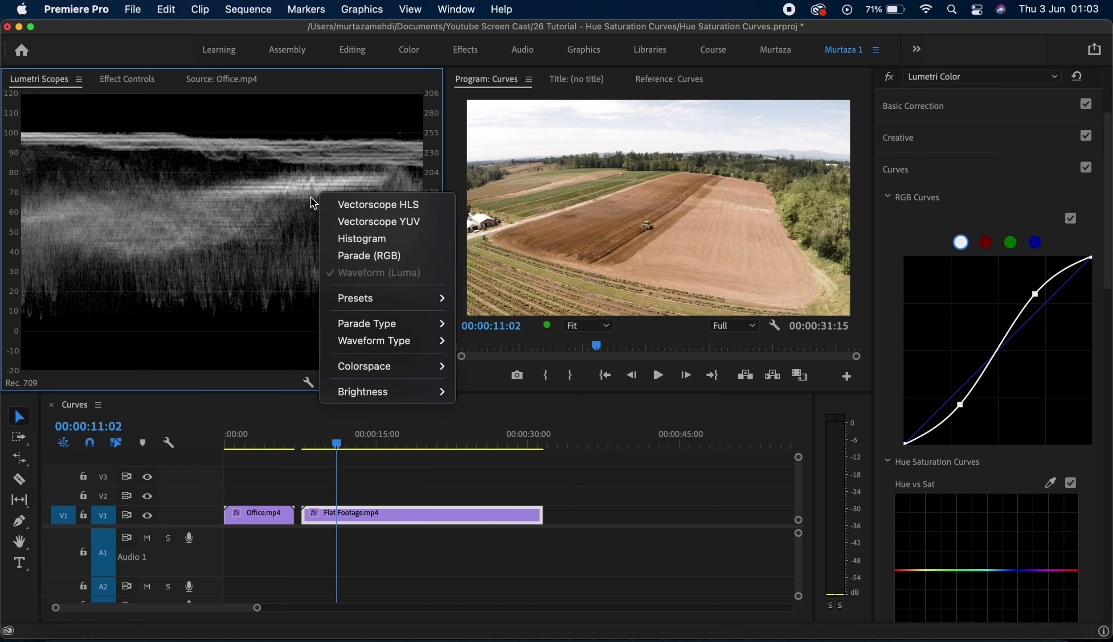
left_click(357, 257)
right_click(347, 199)
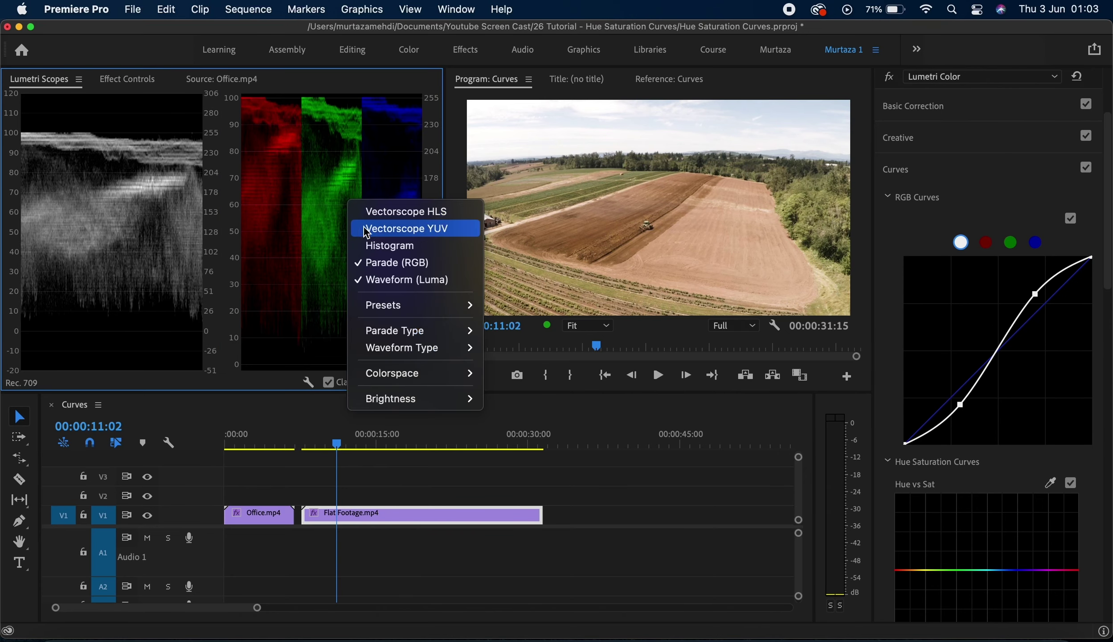
left_click(374, 279)
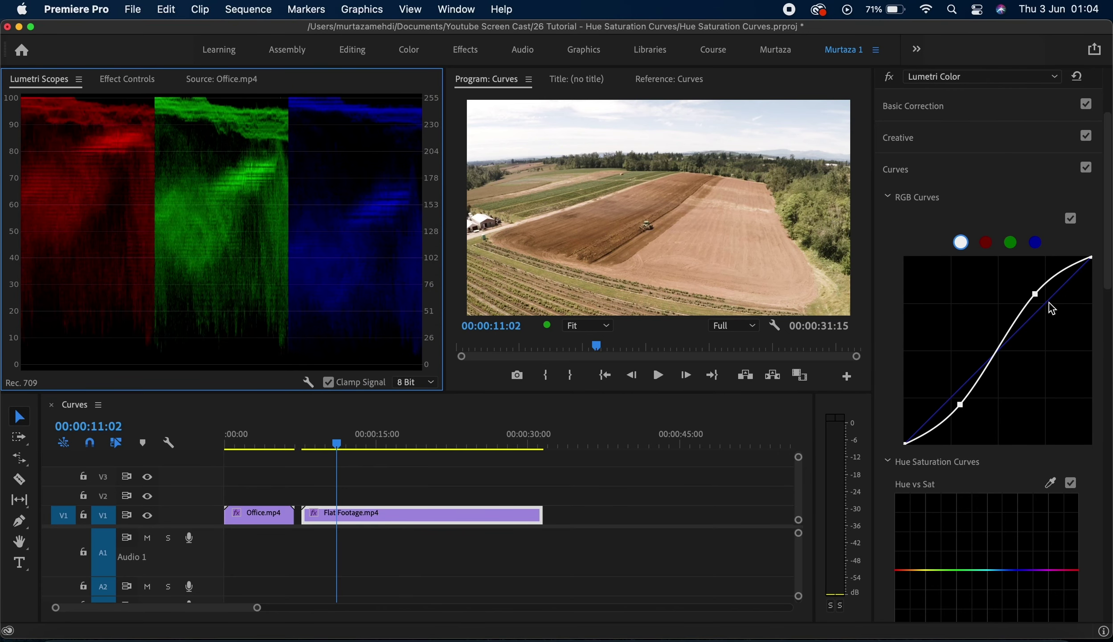
Pull down the upper part of the flat footage's blue curve and lower the red curve's white point
left_click(1036, 242)
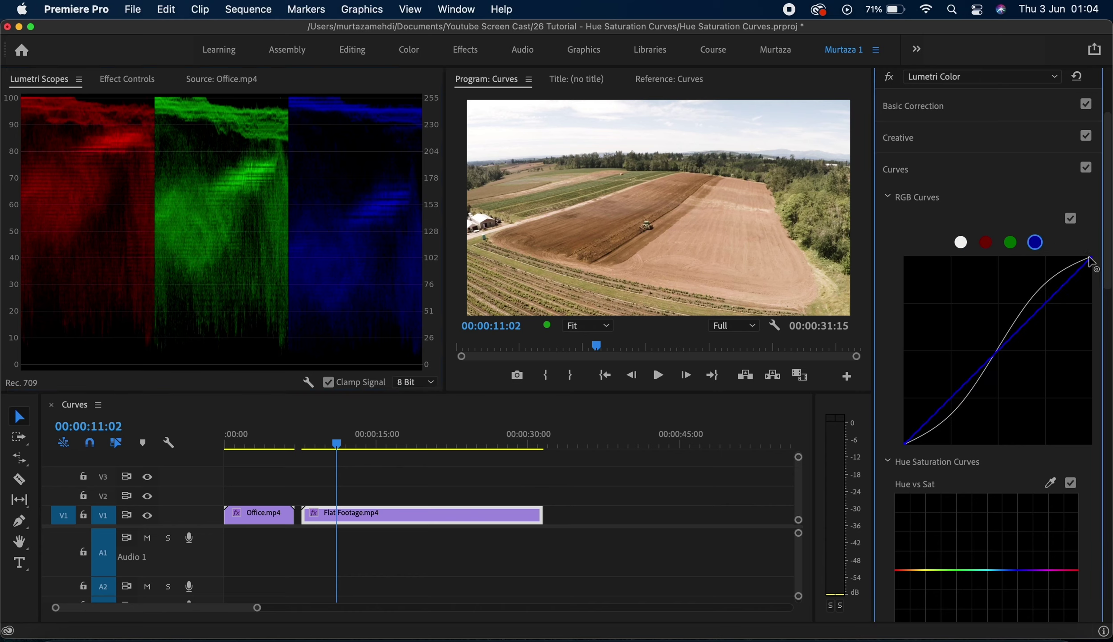
left_click(1090, 258)
left_click(1056, 306)
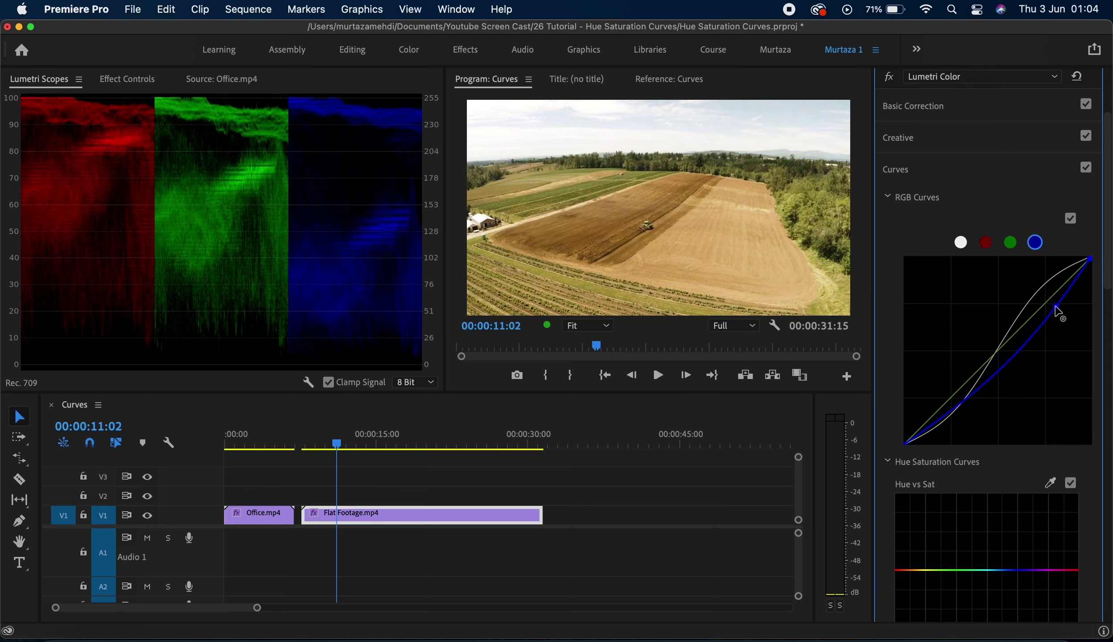
left_click(988, 243)
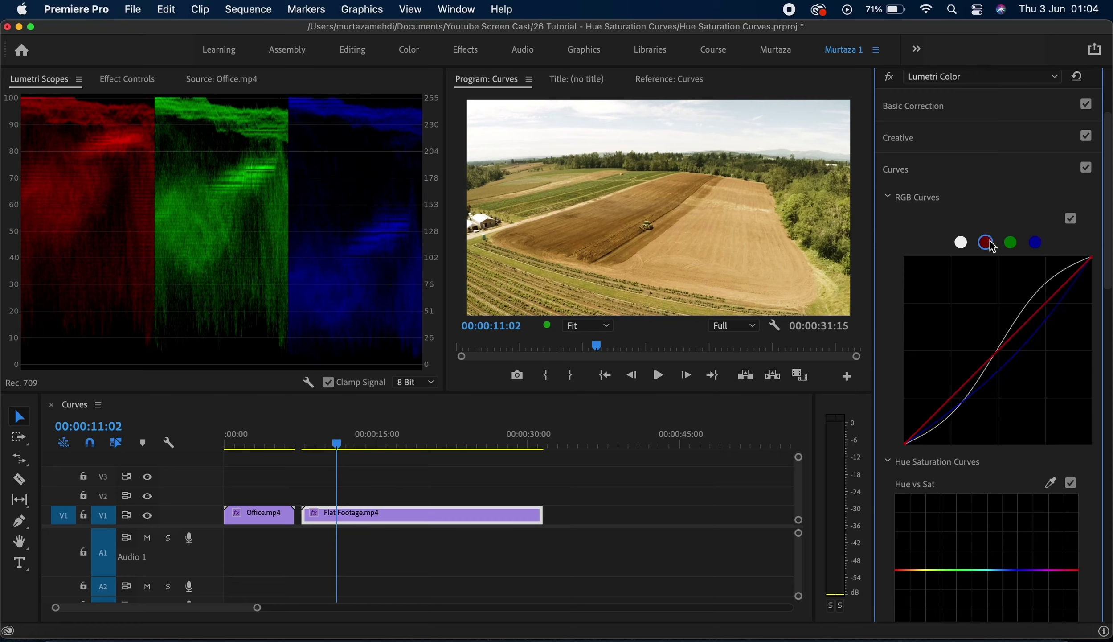
left_click_drag(1093, 261, 1094, 277)
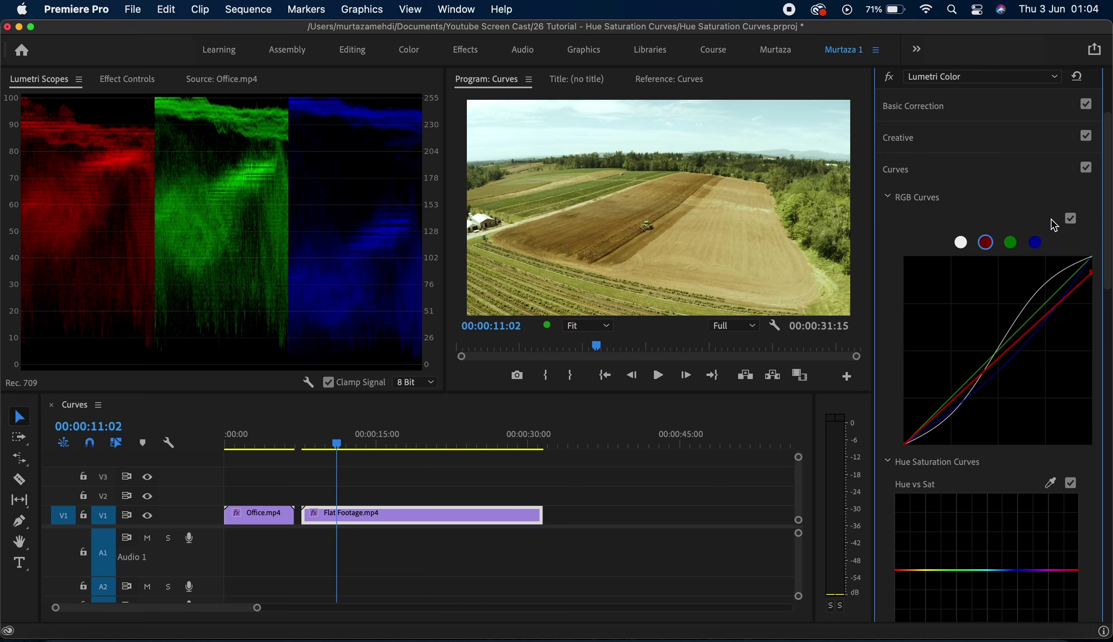
Reset the flat footage's Lumetri adjustments and move the playhead to the office clip at 00:00:02:19
left_click(1082, 81)
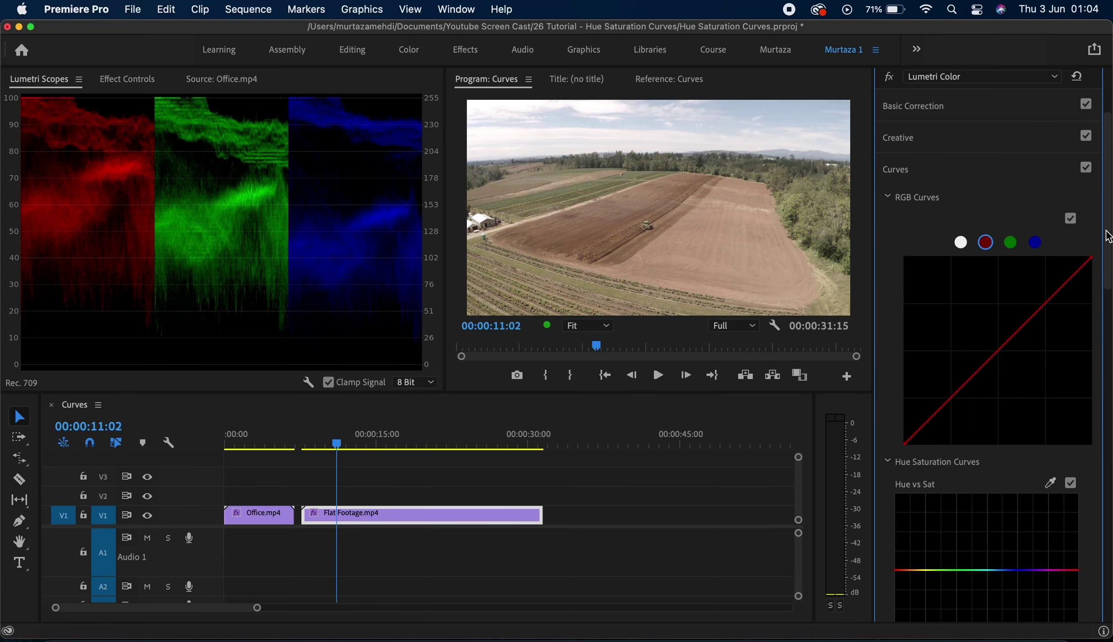
scroll(1108, 239, "down", 10)
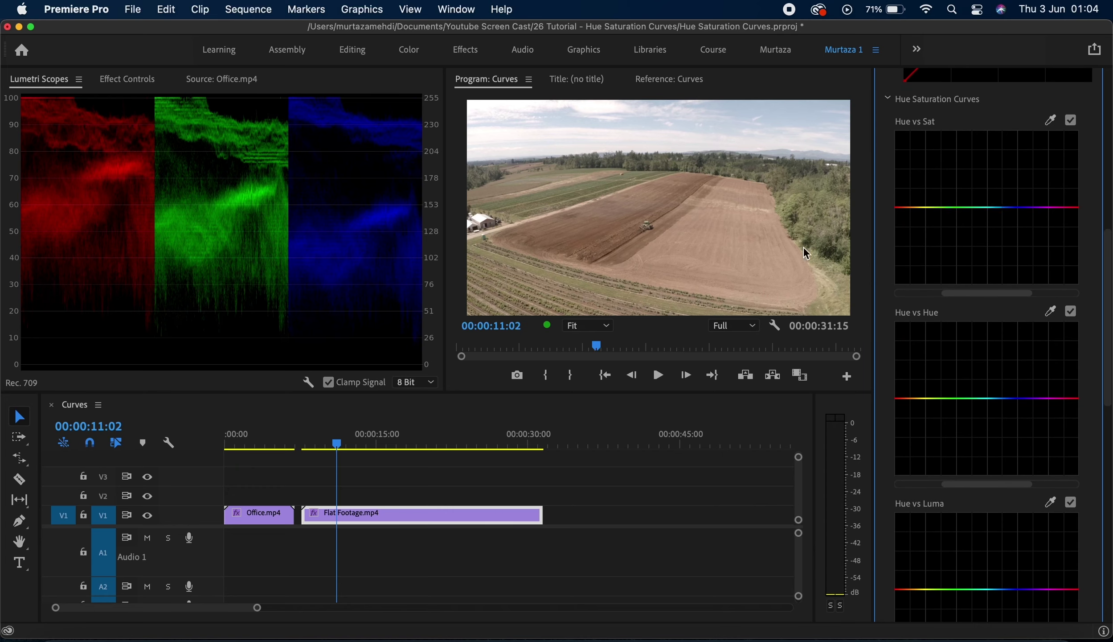
left_click_drag(338, 443, 256, 455)
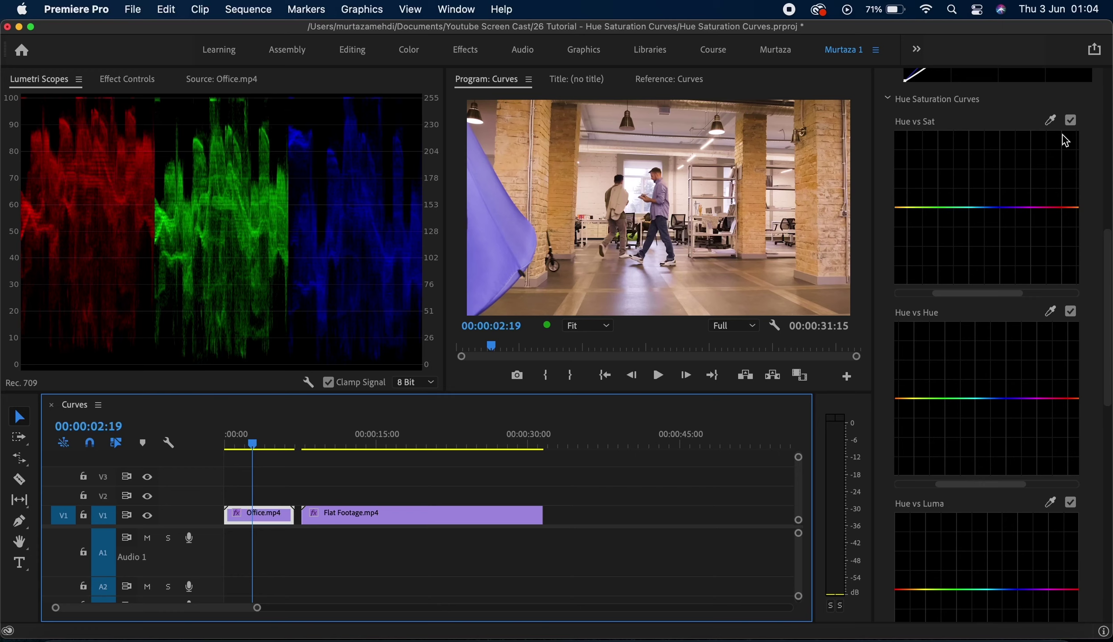
Sample the violet-blue fabric for the Hue vs Sat curve, raise its saturation sharply, and reset the curve
left_click(1051, 122)
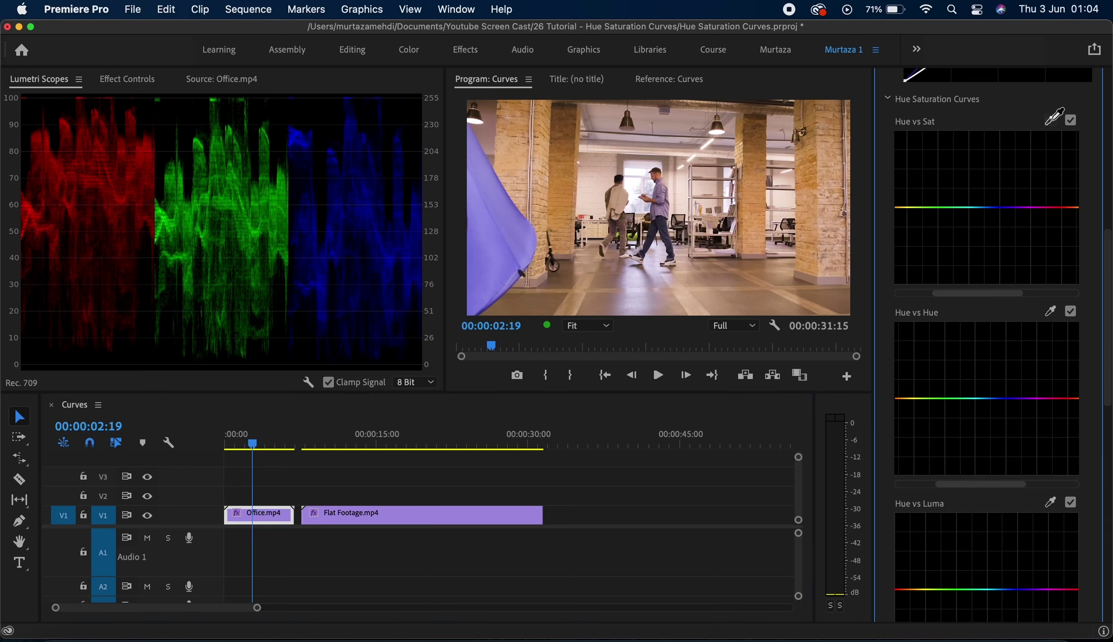
left_click(493, 221)
left_click(1001, 207)
left_click_drag(1000, 207, 995, 145)
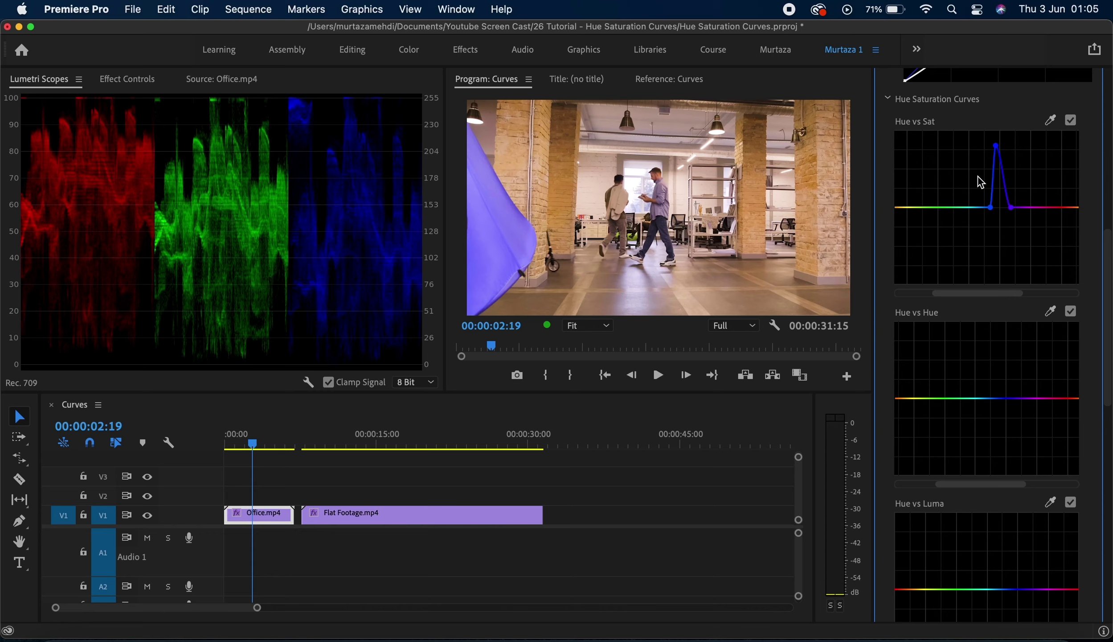
double_click(997, 150)
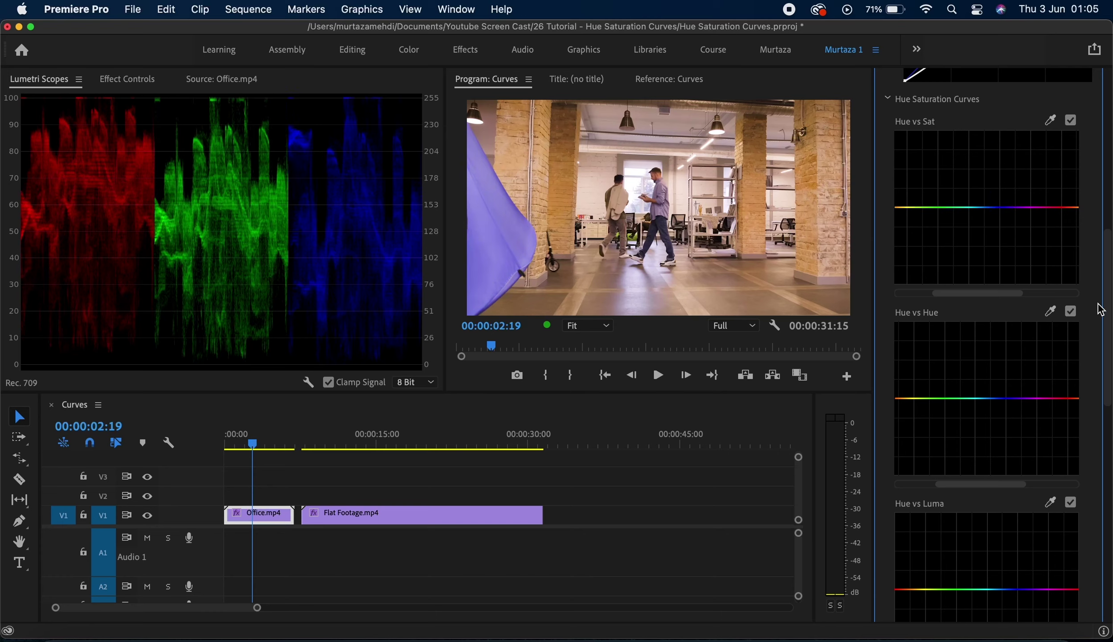
Sample the violet-blue fabric for the Hue vs Hue curve, shift its colour to pink, and reset the curve
scroll(1081, 288, "down", 5)
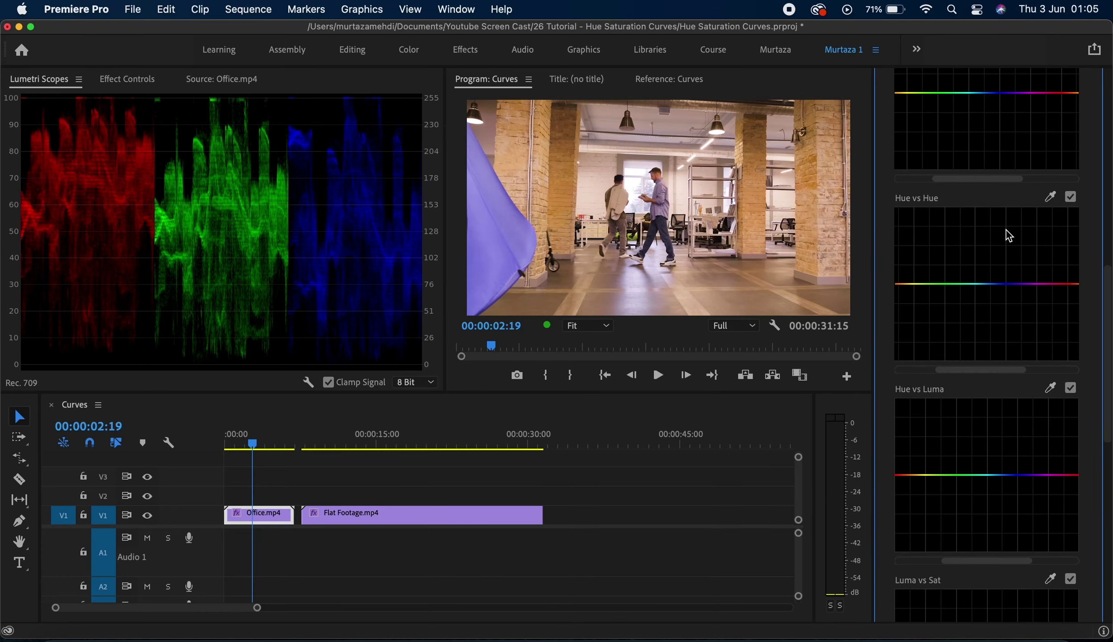
left_click(1050, 196)
left_click(508, 227)
left_click_drag(1008, 284, 1005, 330)
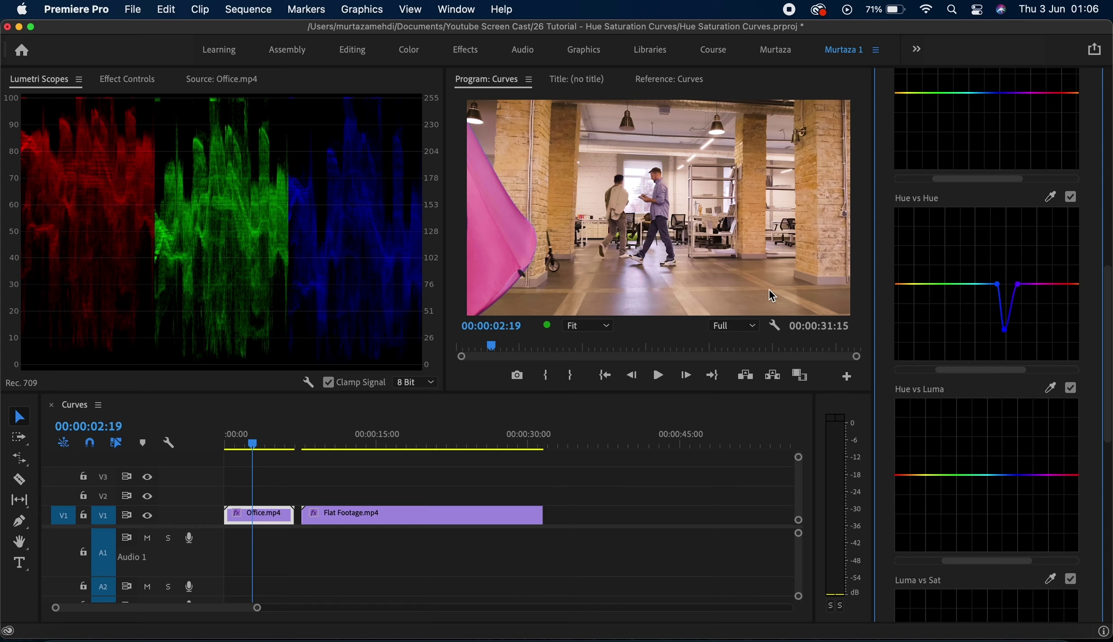
double_click(965, 285)
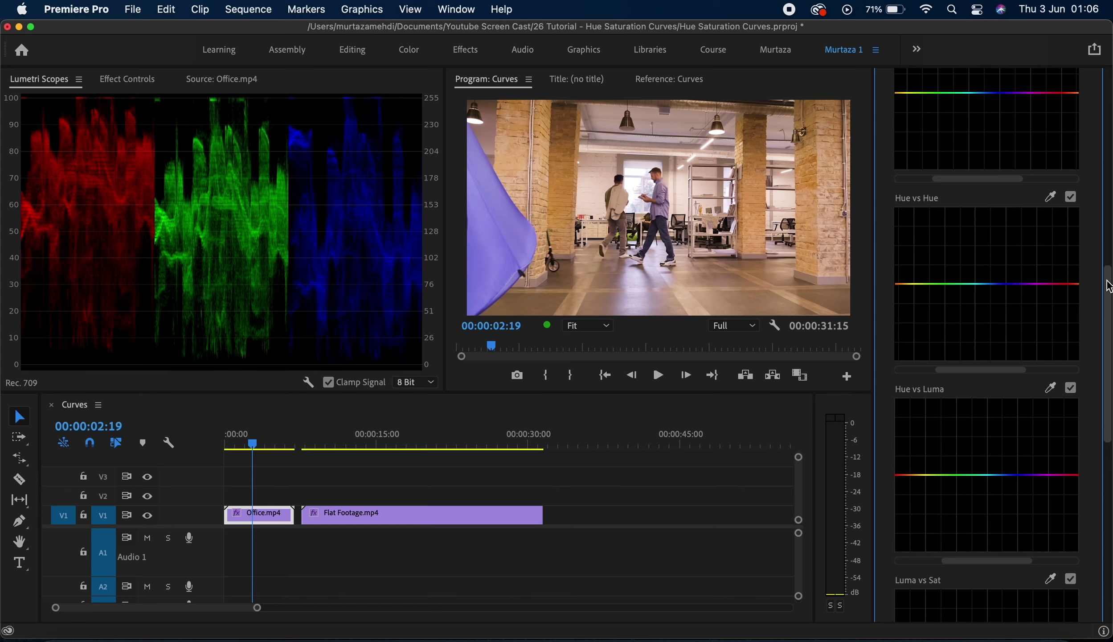
Sample the fabric for the Hue vs Luma curve, try brightening it to the maximum and darkening it, and reset the curve
scroll(1108, 277, "down", 5)
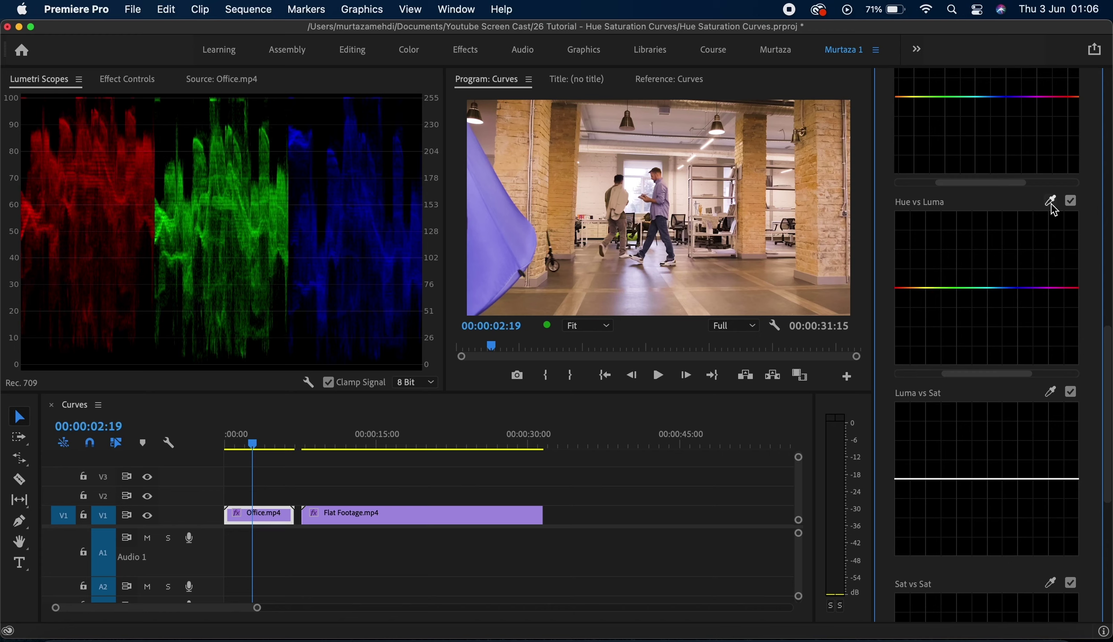
left_click(1051, 204)
left_click(507, 236)
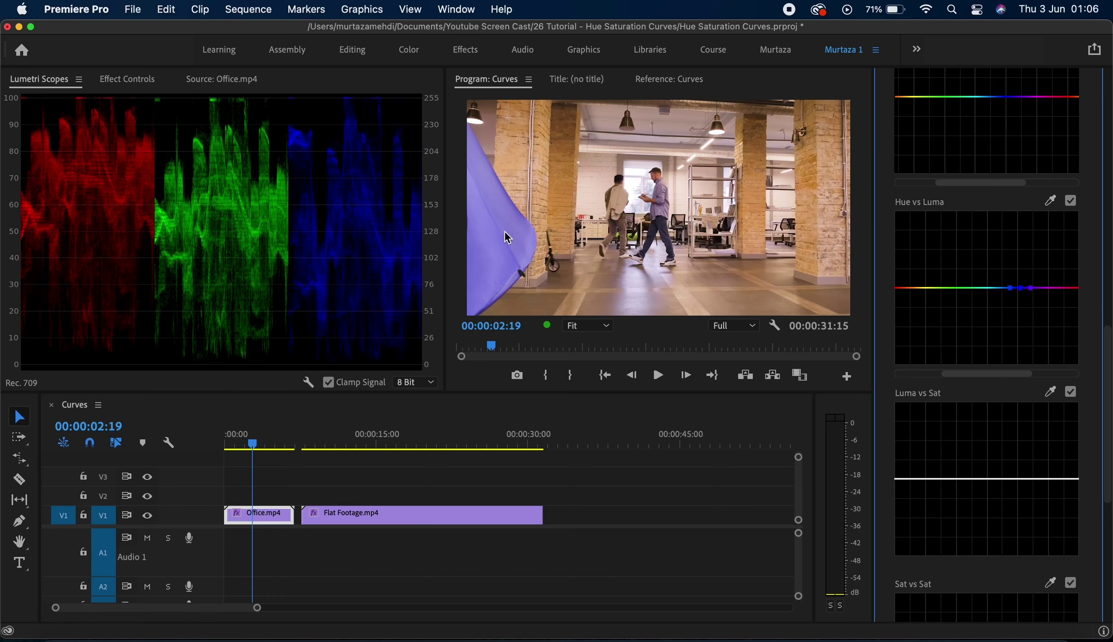
left_click(1020, 288)
left_click_drag(1021, 289, 1021, 214)
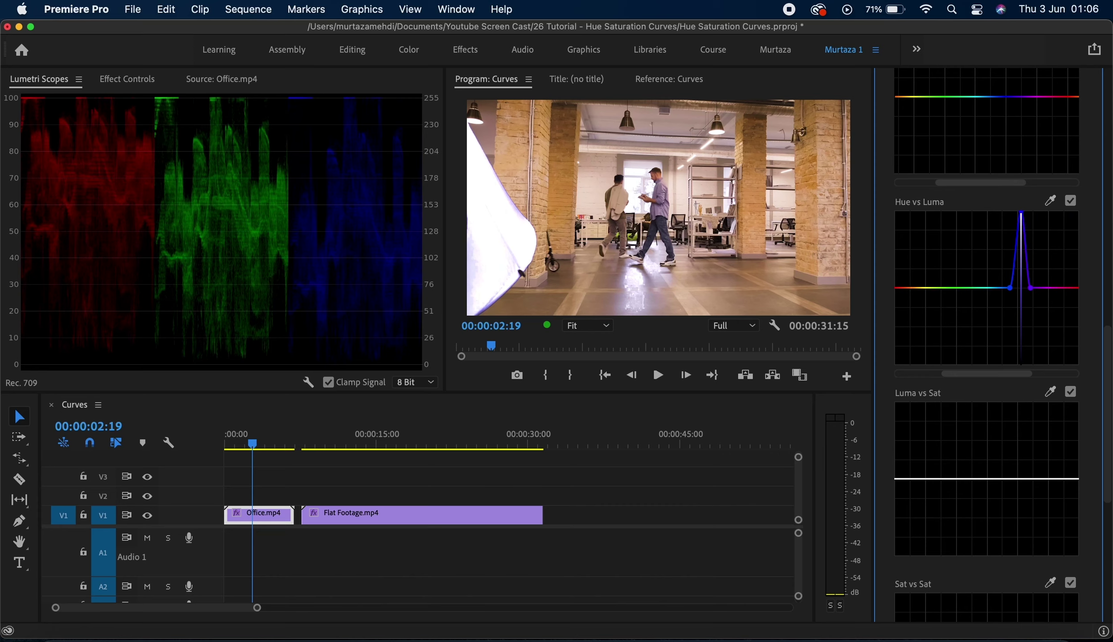
left_click_drag(1020, 208, 1020, 341)
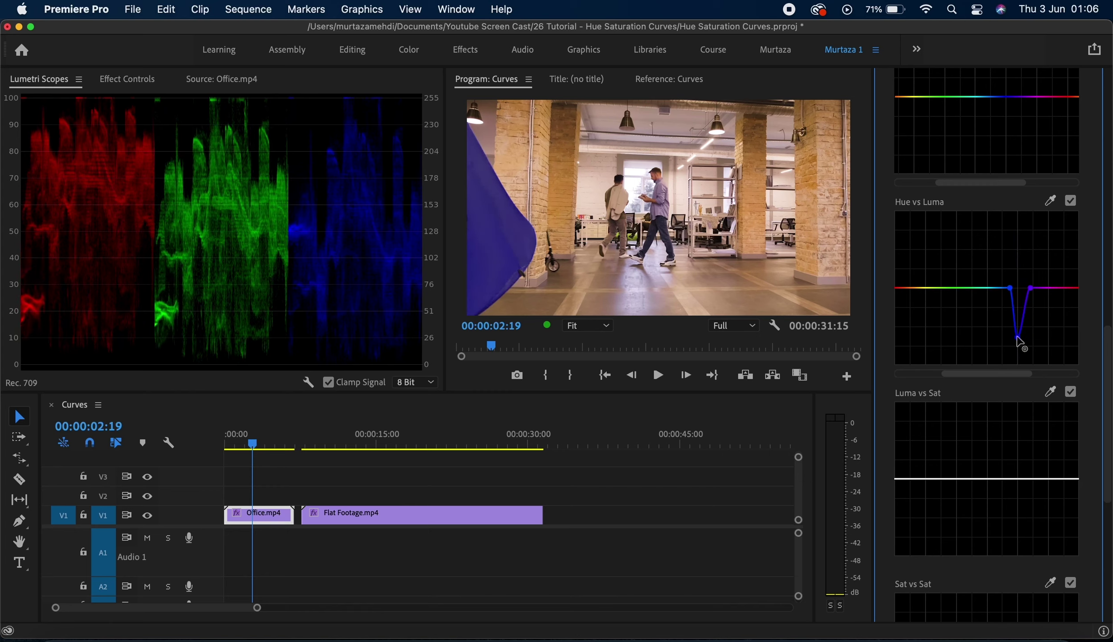
double_click(994, 290)
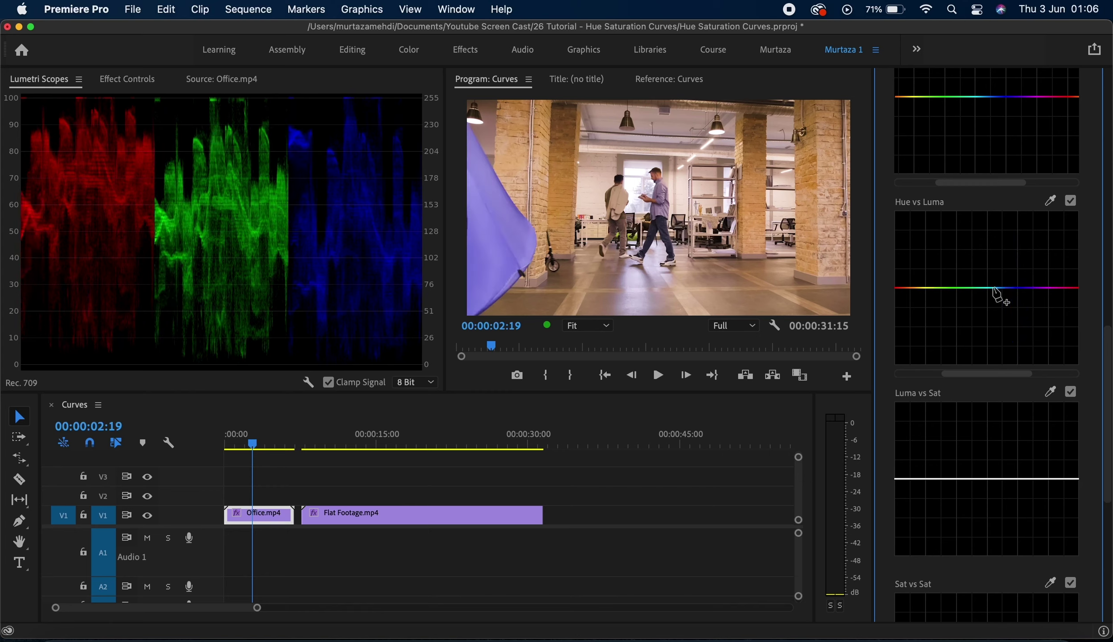
Sample the office floor for the Luma vs Sat curve, raise that tone's saturation, and reset the curve
scroll(1108, 359, "down", 2)
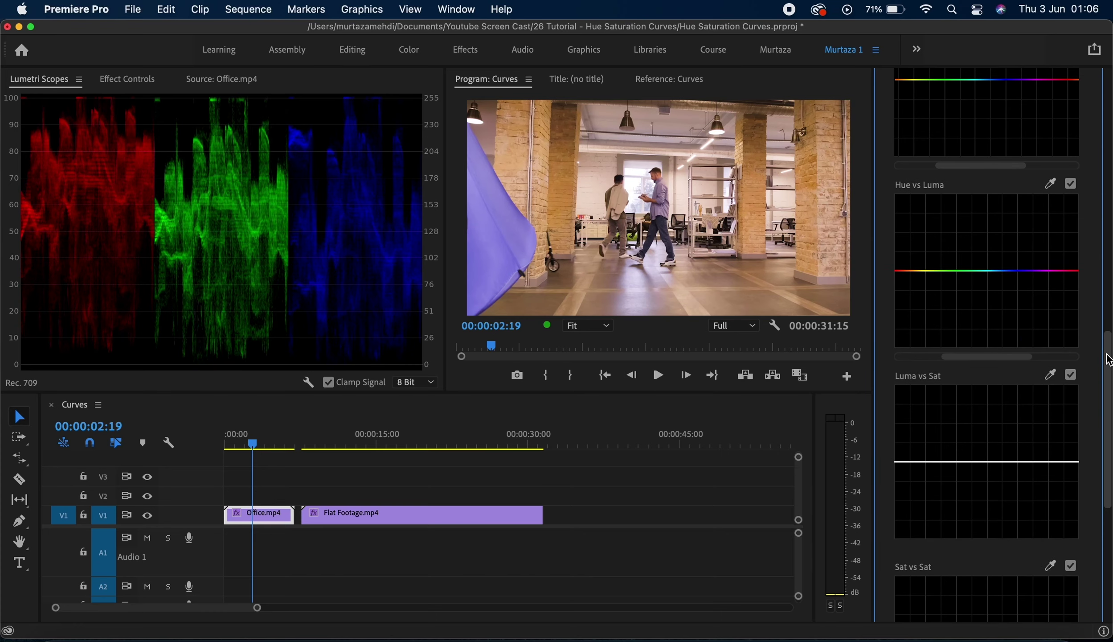
scroll(1108, 358, "down", 10)
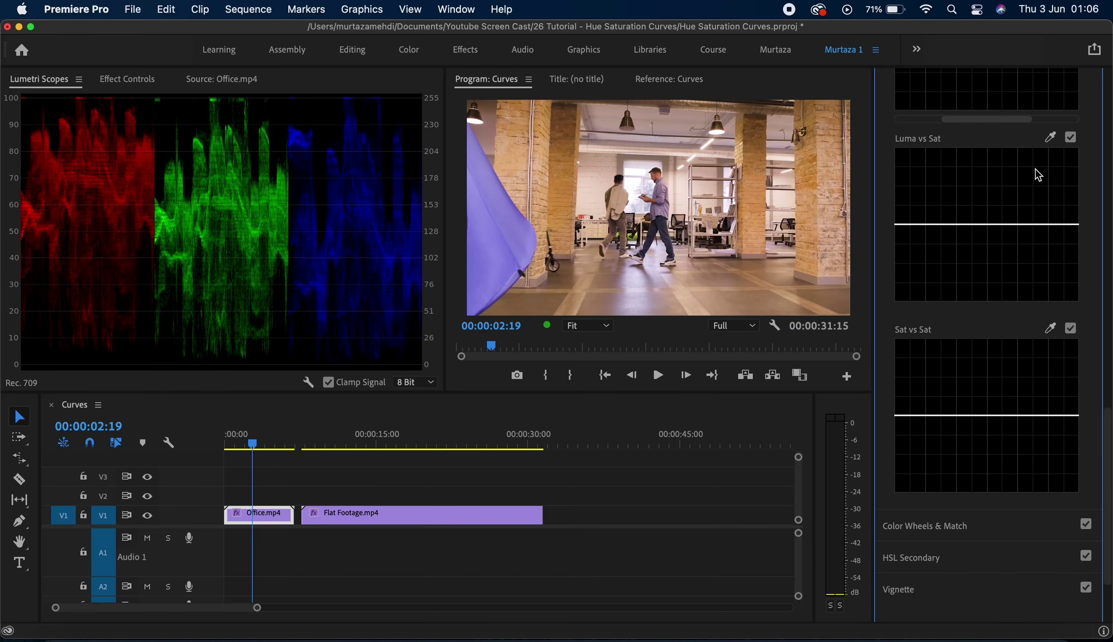
left_click(1050, 138)
left_click(828, 295)
left_click_drag(978, 225, 976, 190)
double_click(975, 189)
Sample the brick pillar for the Sat vs Sat curve and pull its middle control point far down to desaturate it
left_click(1049, 329)
left_click(804, 172)
left_click_drag(951, 414, 955, 479)
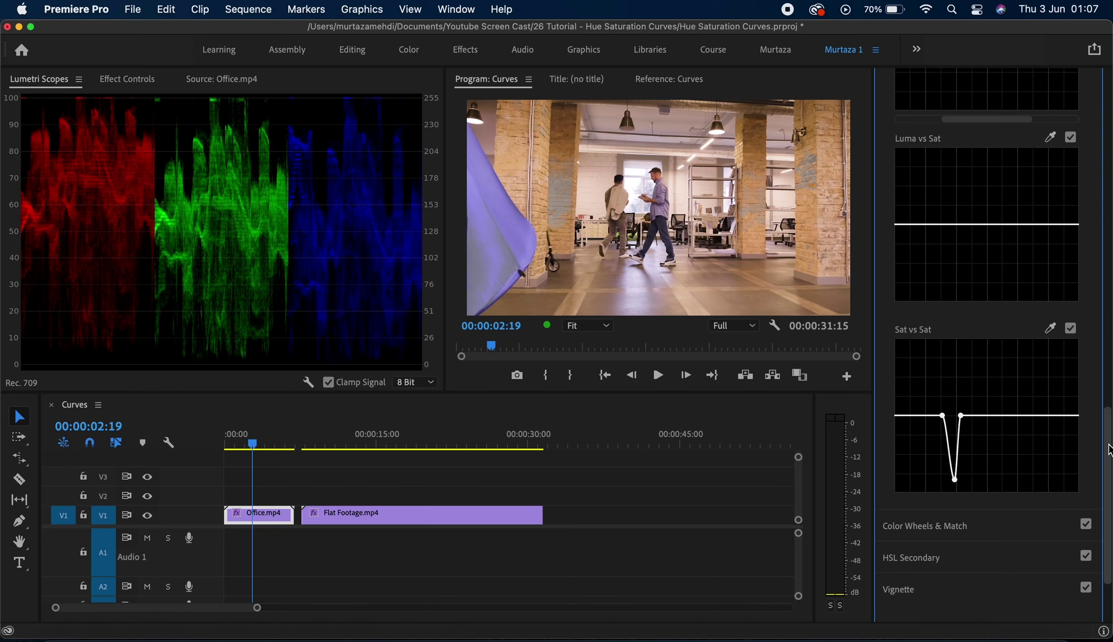
left_click_drag(1110, 447, 1108, 178)
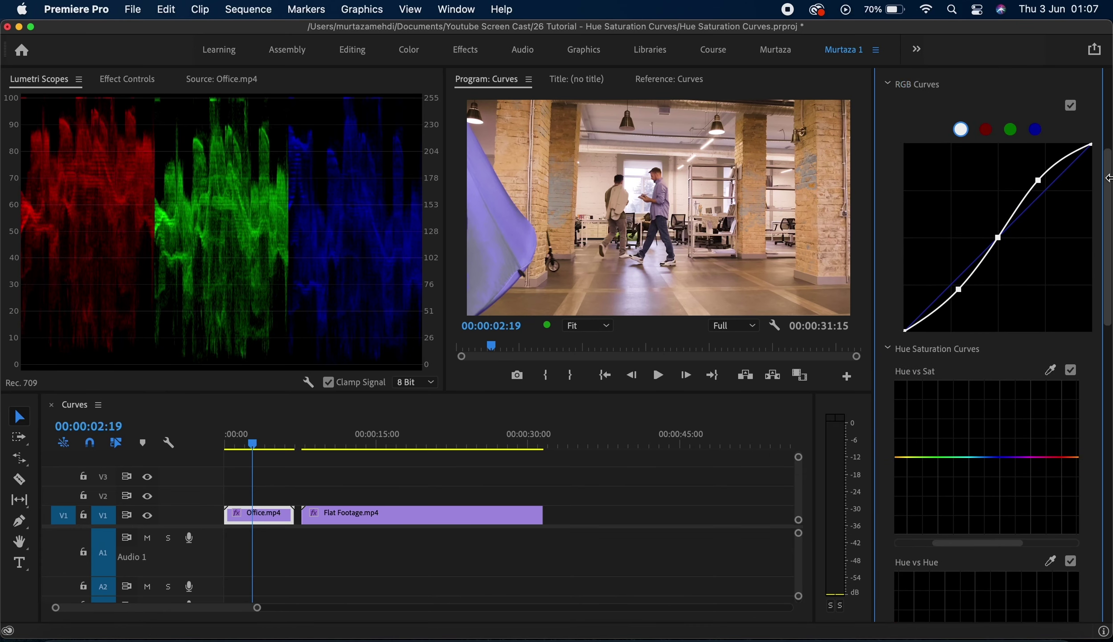